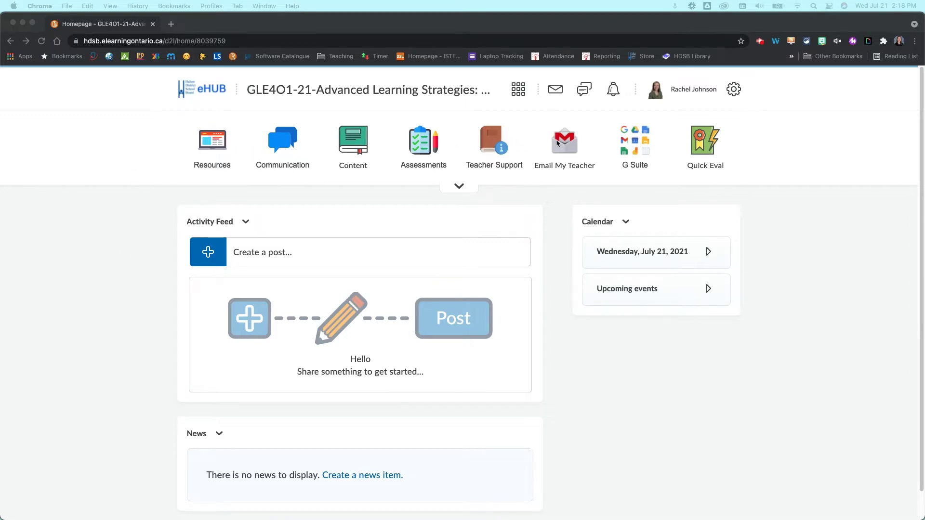
# Open the course navbar's actions menu and choose Customize This Navbar.
pyautogui.click(804, 140)
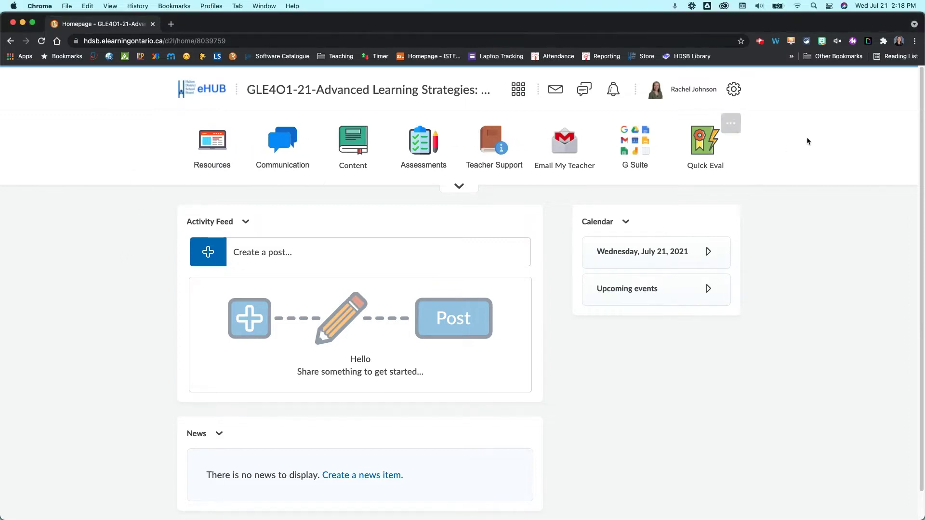
pyautogui.click(736, 129)
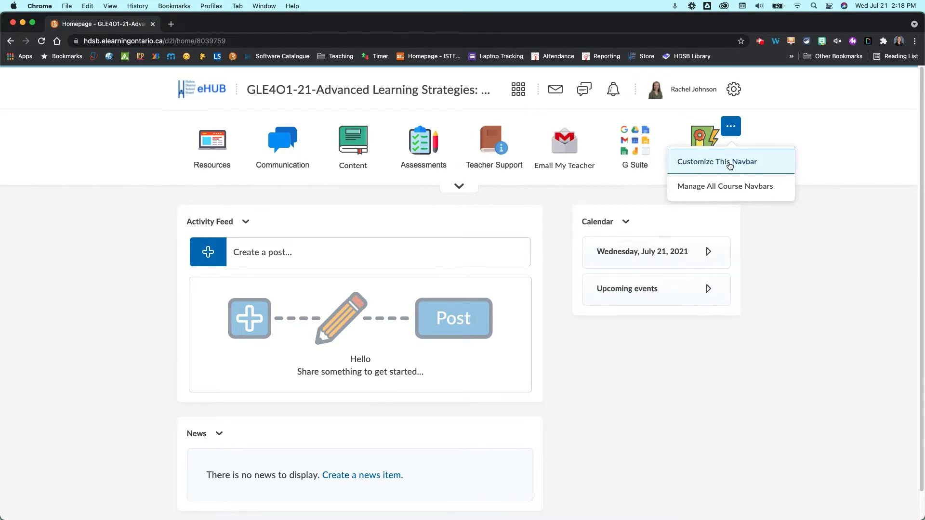
pyautogui.click(729, 163)
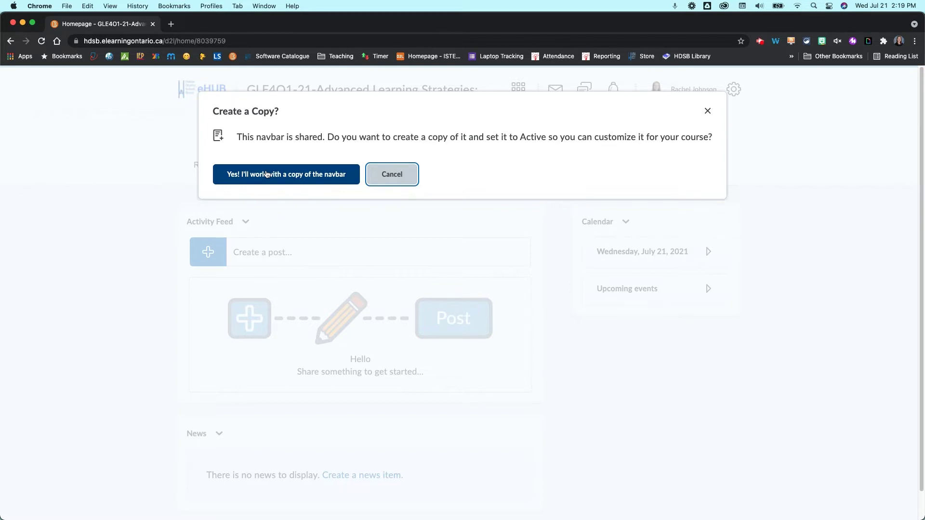
# Confirm working with a copy of the shared navbar.
pyautogui.click(267, 175)
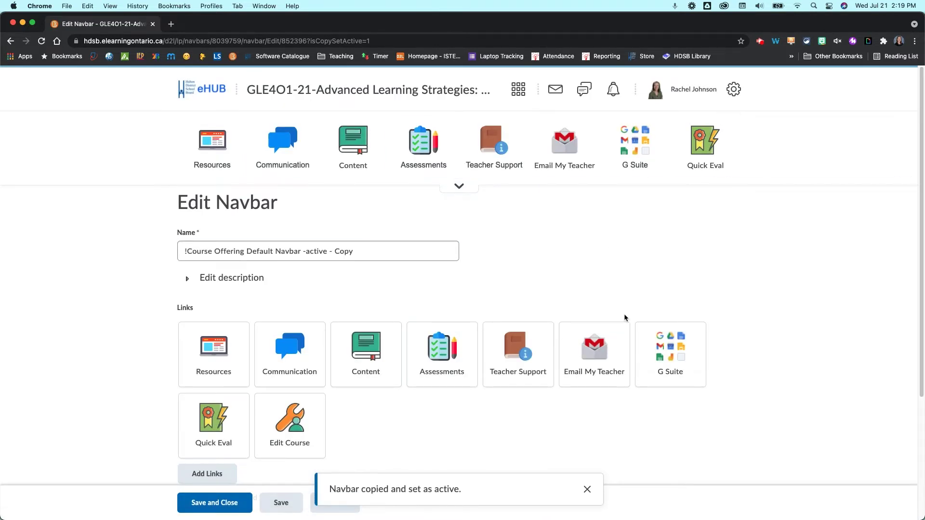
# Replace the navbar name with 'Demo NavBar'.
pyautogui.moveTo(515, 343)
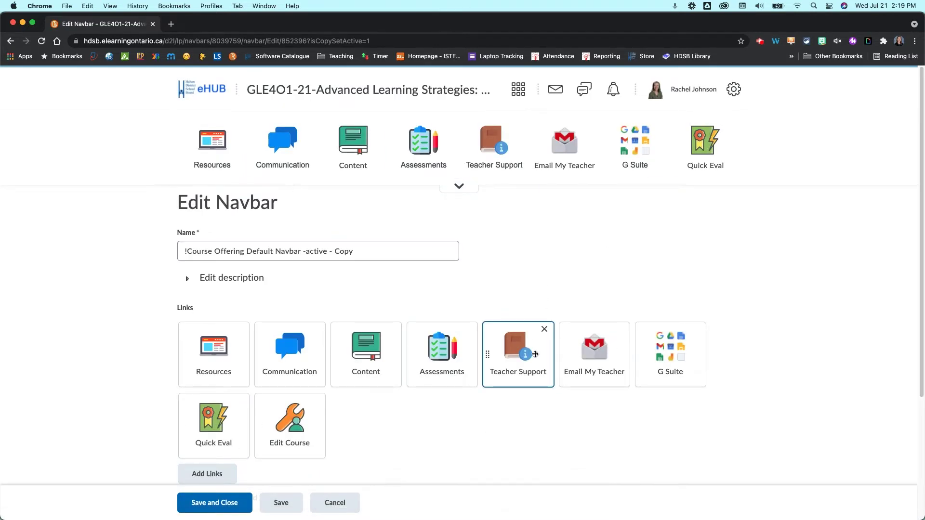
pyautogui.click(366, 251)
pyautogui.moveTo(366, 252); pyautogui.dragTo(124, 258)
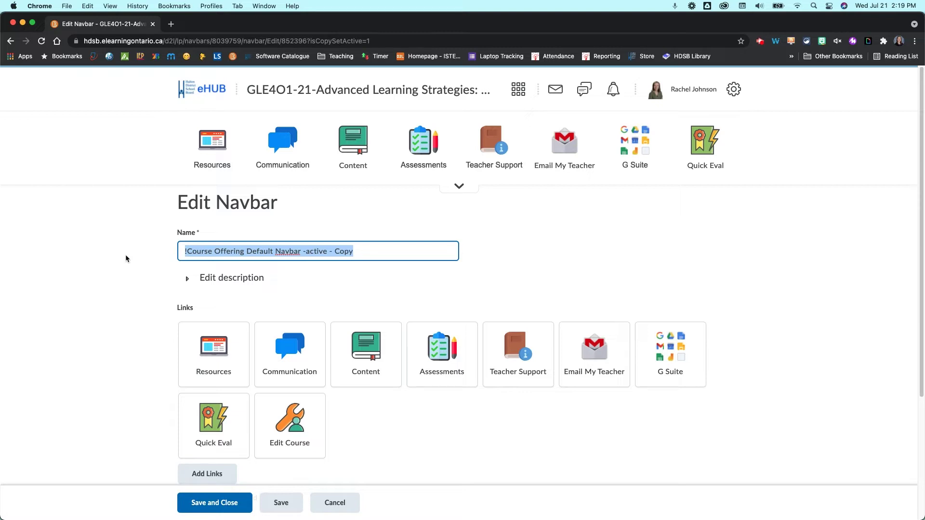
pyautogui.write('D')
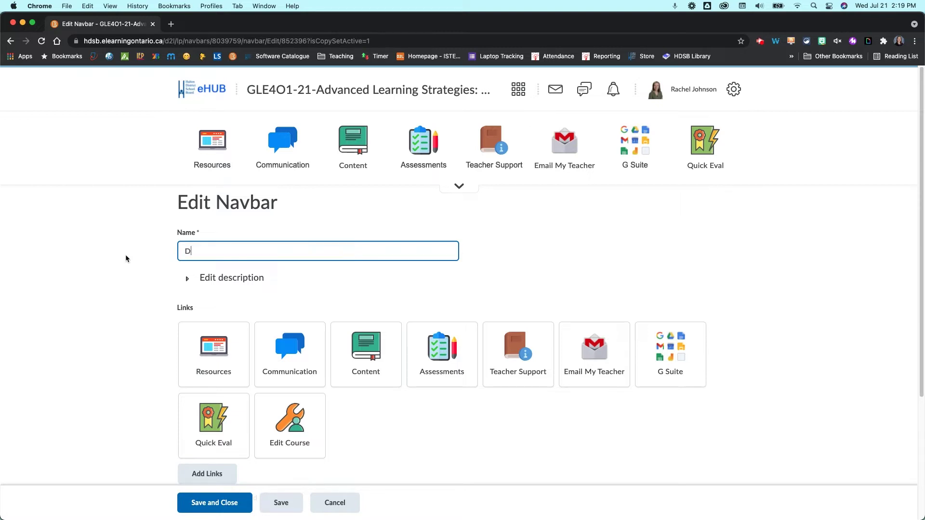
pyautogui.write('emo NavBar')
# Delete the default navbar description text and collapse the description section.
pyautogui.click(187, 280)
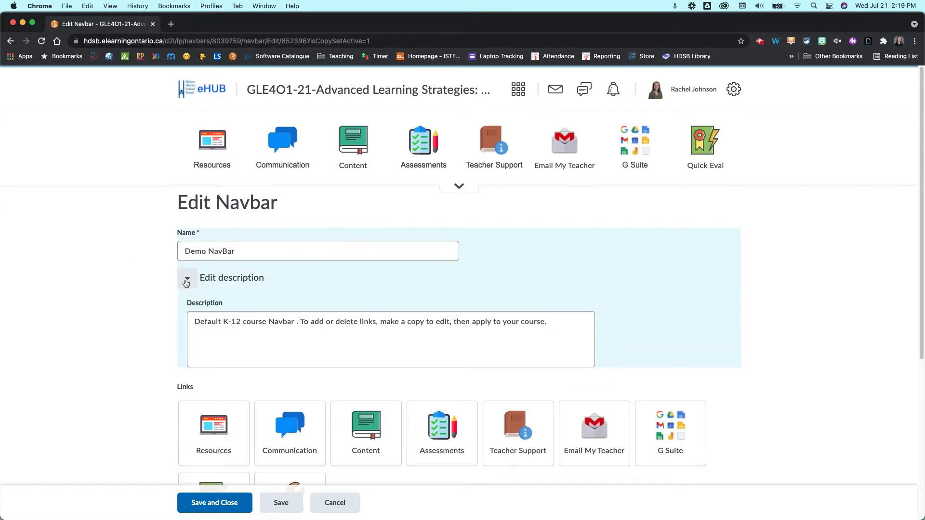
pyautogui.click(547, 322)
pyautogui.moveTo(546, 322); pyautogui.dragTo(192, 322)
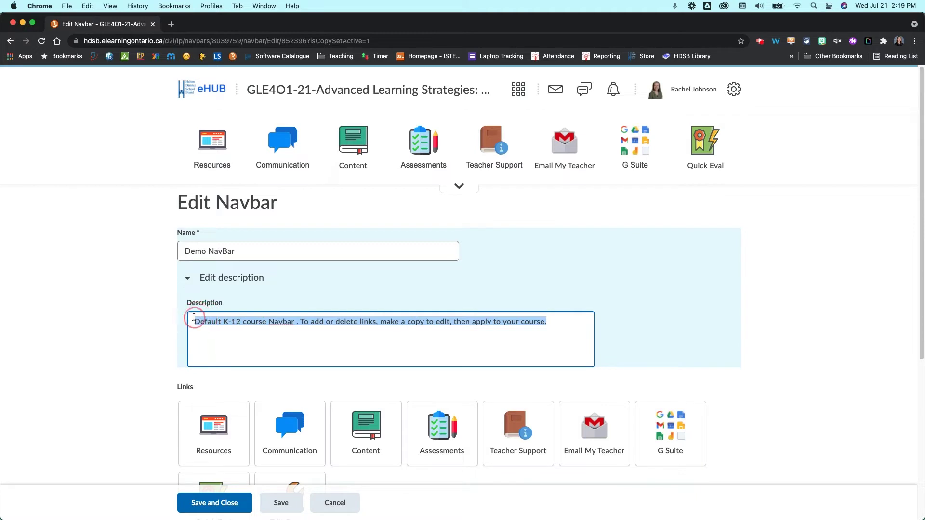
pyautogui.press('BackSpace')
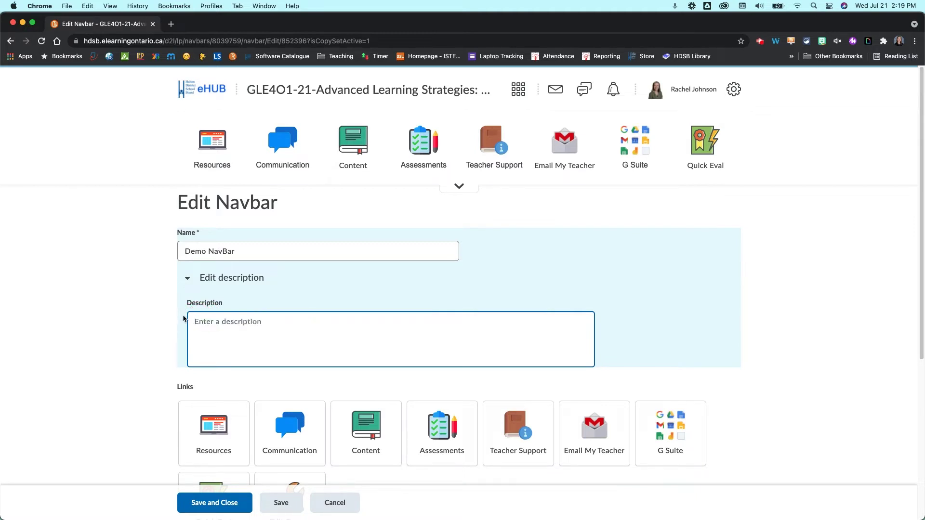
pyautogui.click(196, 280)
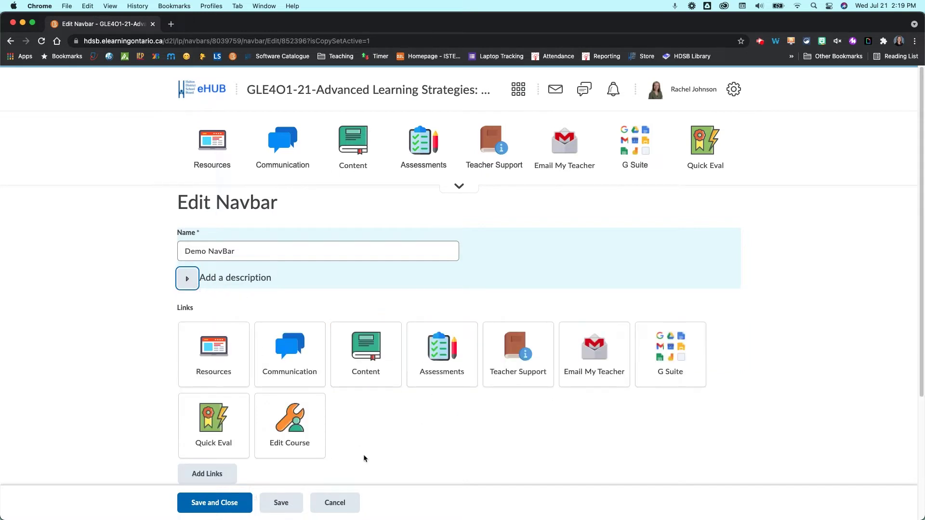
# Remove Resources, Communication, Assessments, Email My Teacher, G Suite, Quick Eval and Teacher Support links.
pyautogui.click(312, 379)
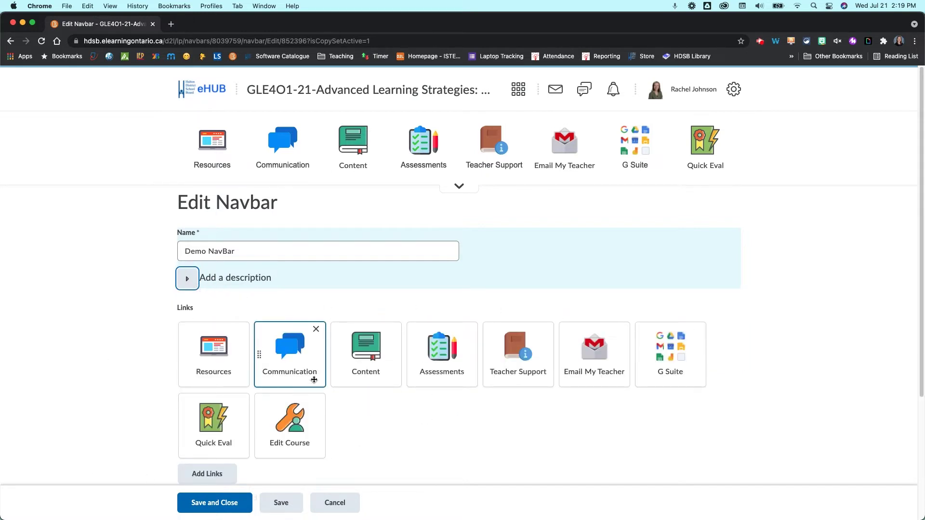
pyautogui.scroll(-2, 313, 379)
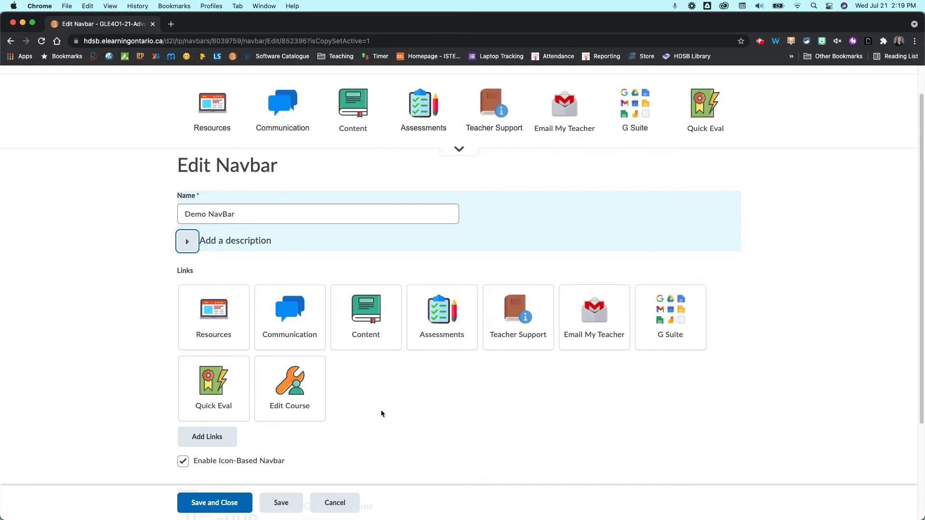
pyautogui.scroll(-2, 405, 413)
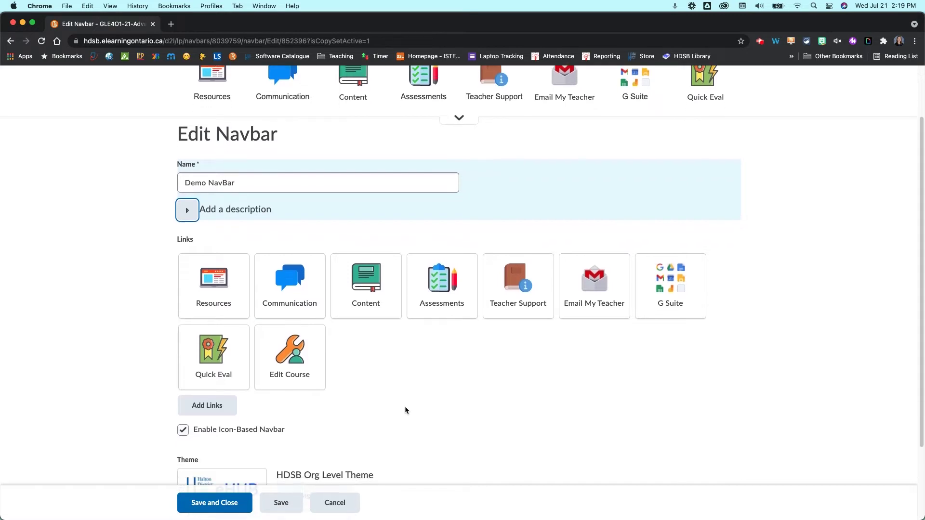
pyautogui.moveTo(241, 270)
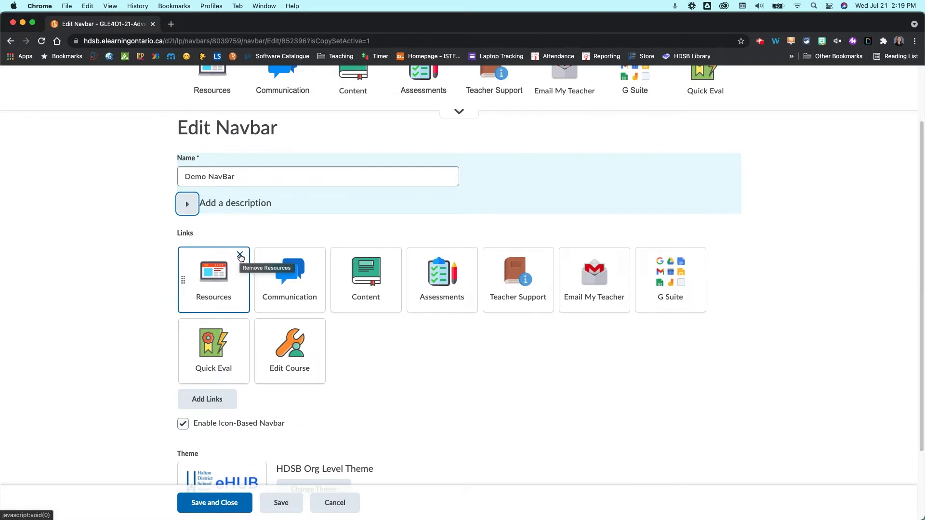
pyautogui.click(240, 255)
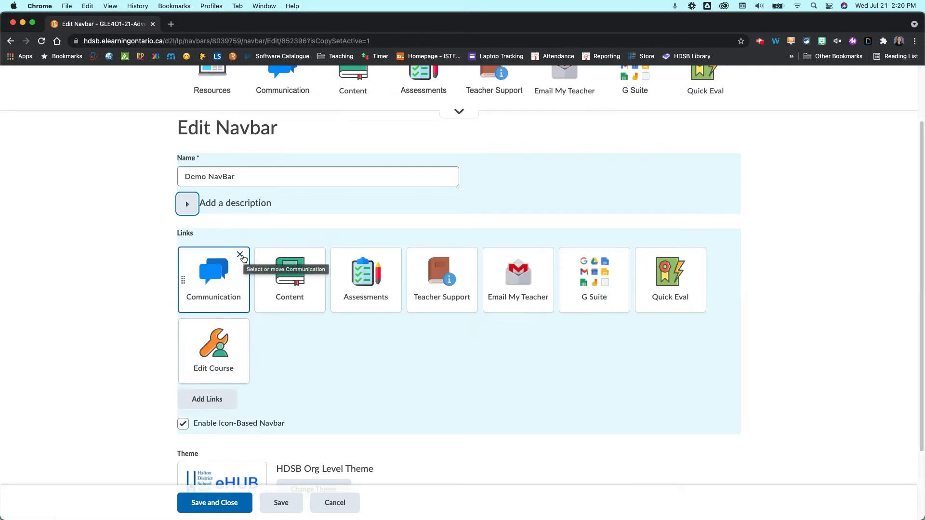
pyautogui.click(240, 255)
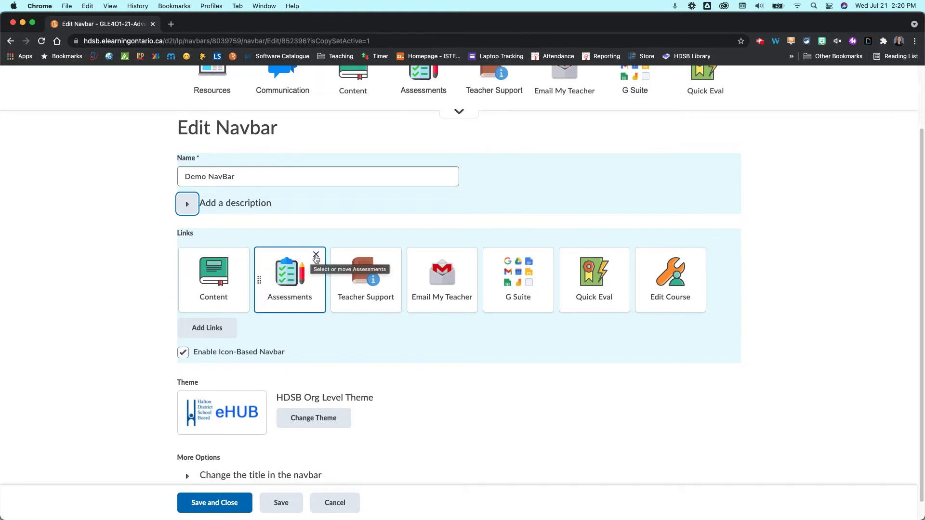
pyautogui.click(316, 256)
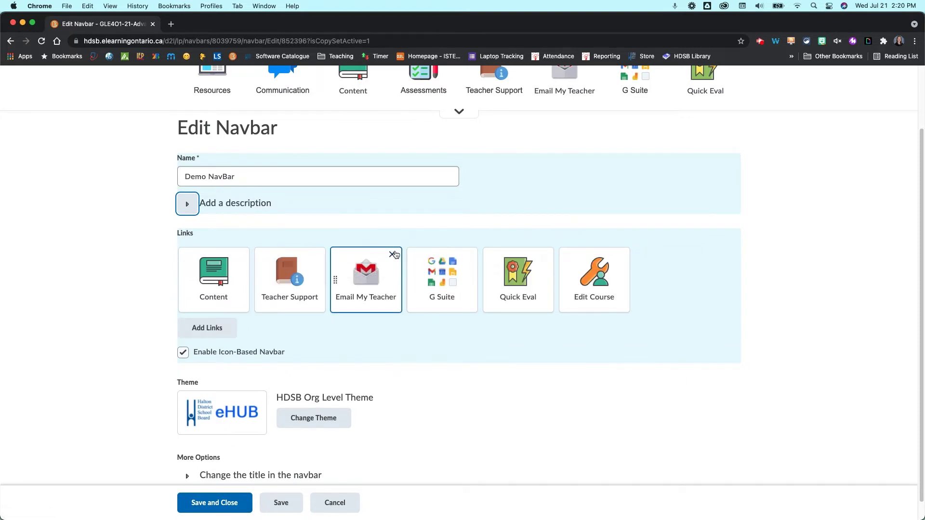
pyautogui.click(394, 255)
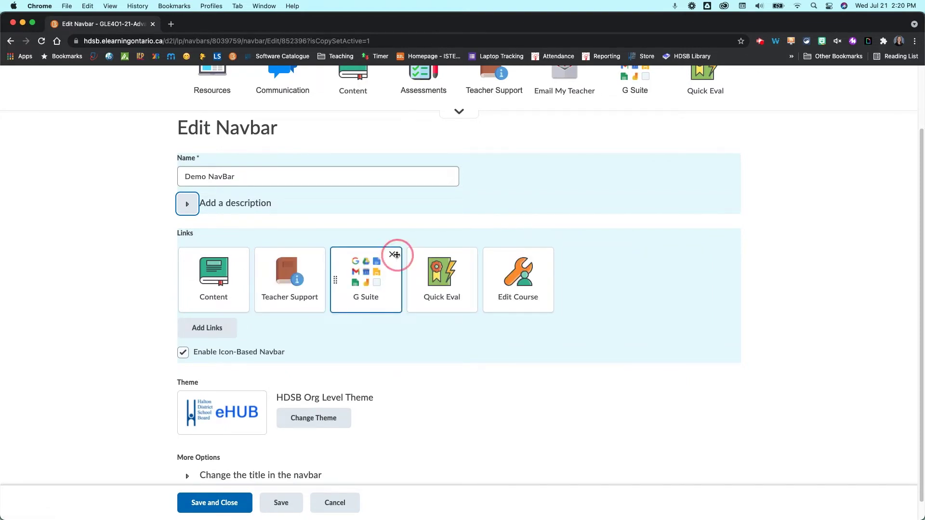
pyautogui.click(394, 254)
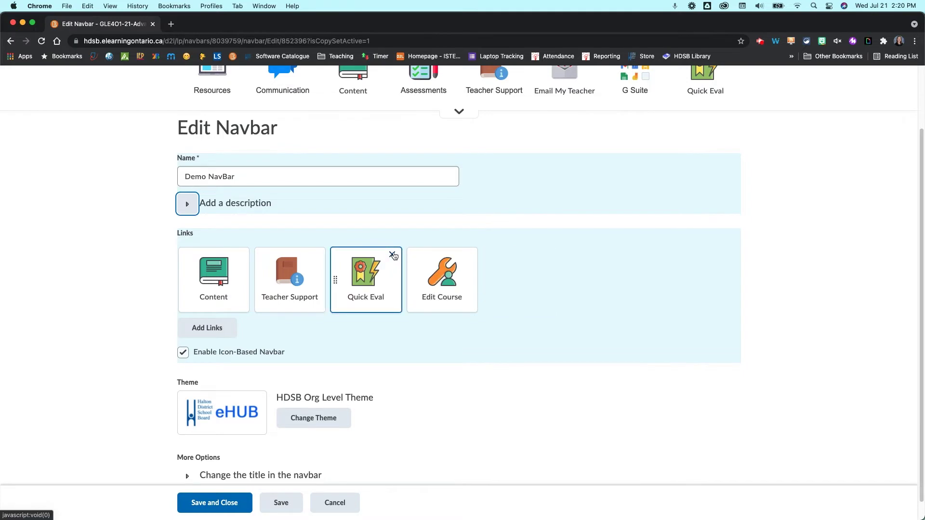
pyautogui.click(394, 255)
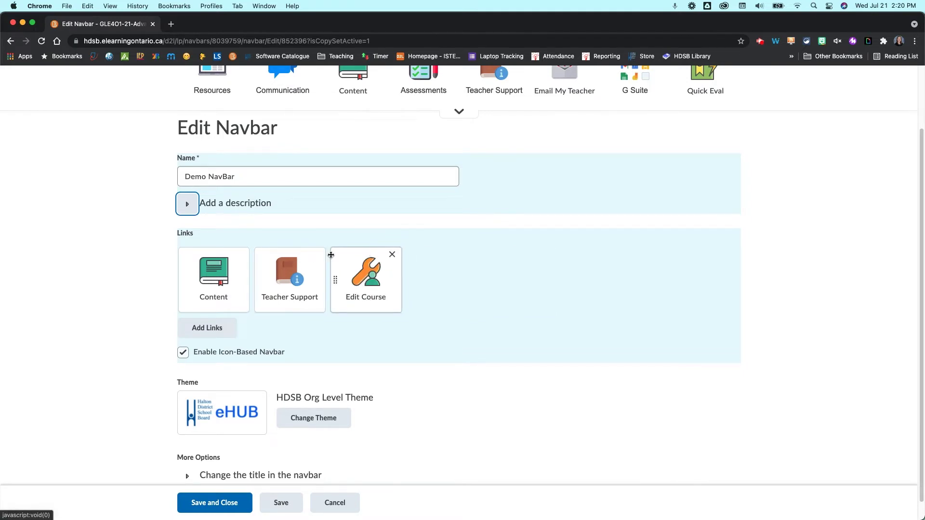
pyautogui.click(316, 254)
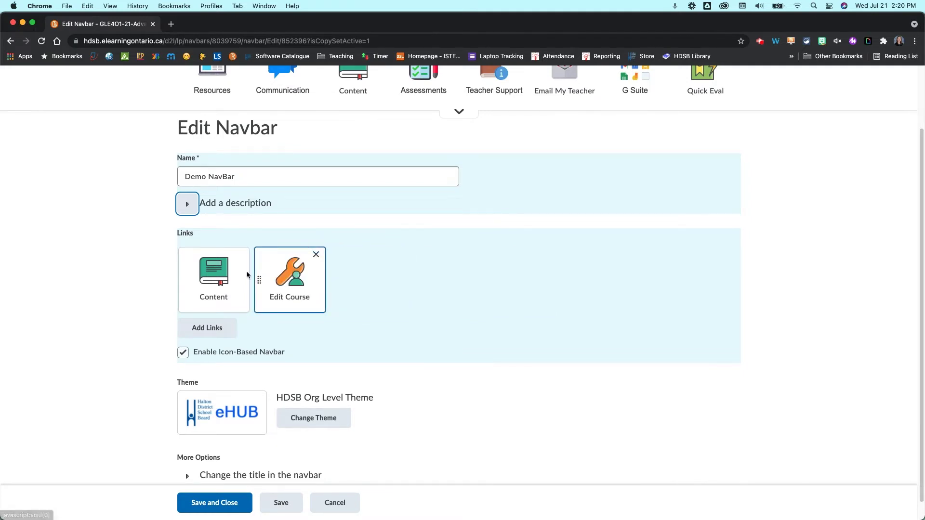
pyautogui.click(225, 332)
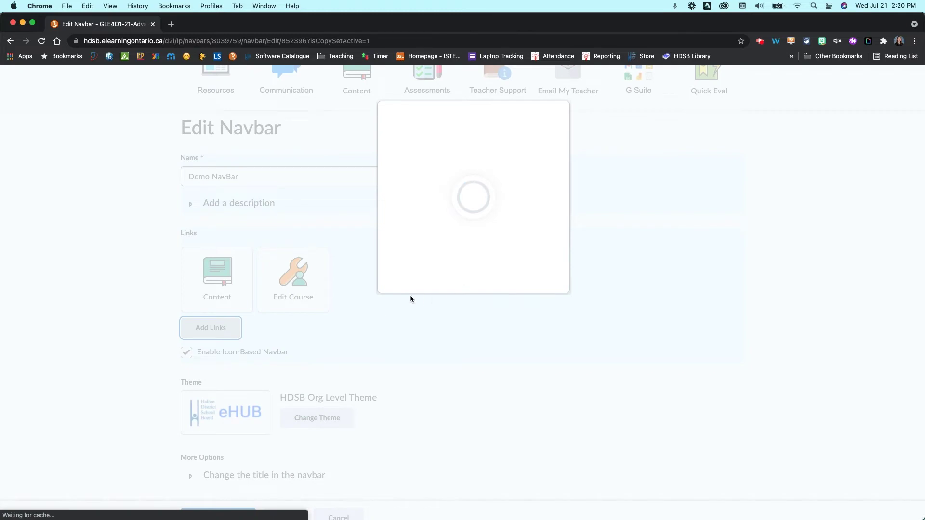
# Select Course Home in the links list and add it to the navbar.
pyautogui.scroll(-2, 475, 252)
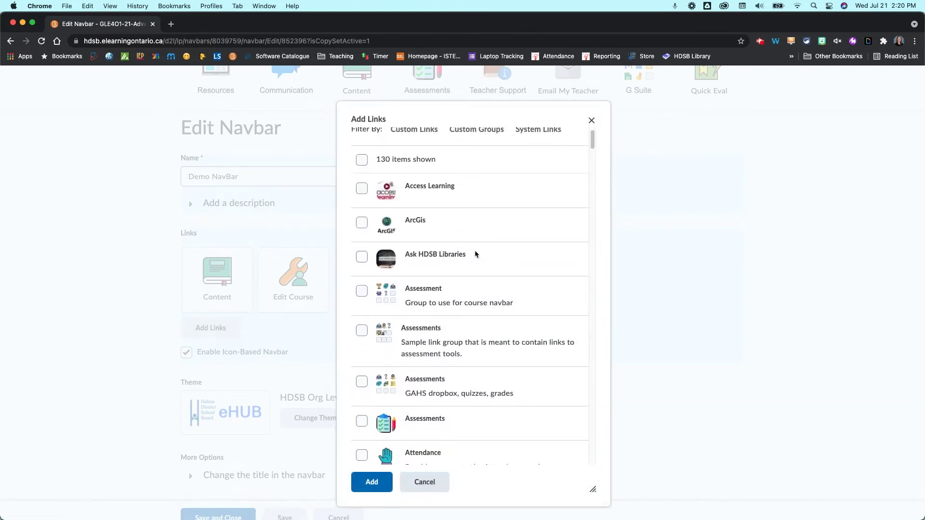
pyautogui.scroll(-10, 475, 250)
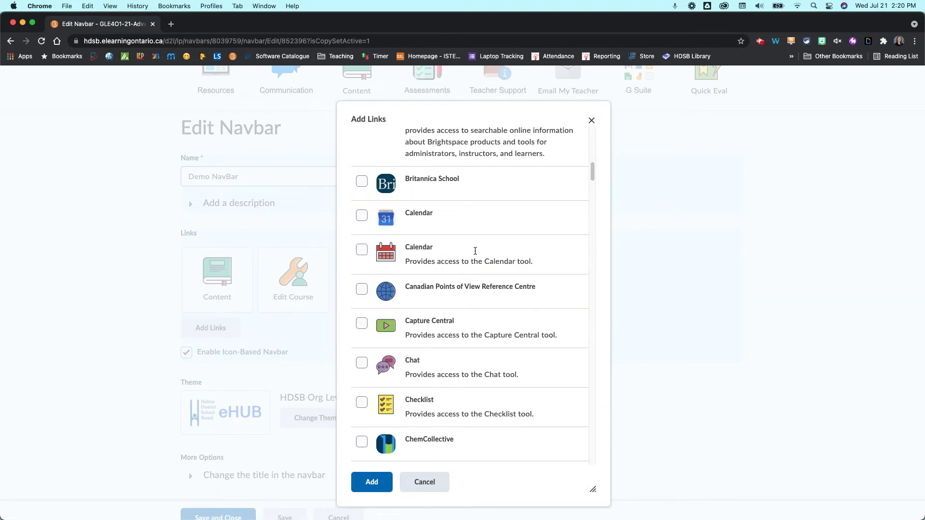
pyautogui.scroll(-8, 475, 250)
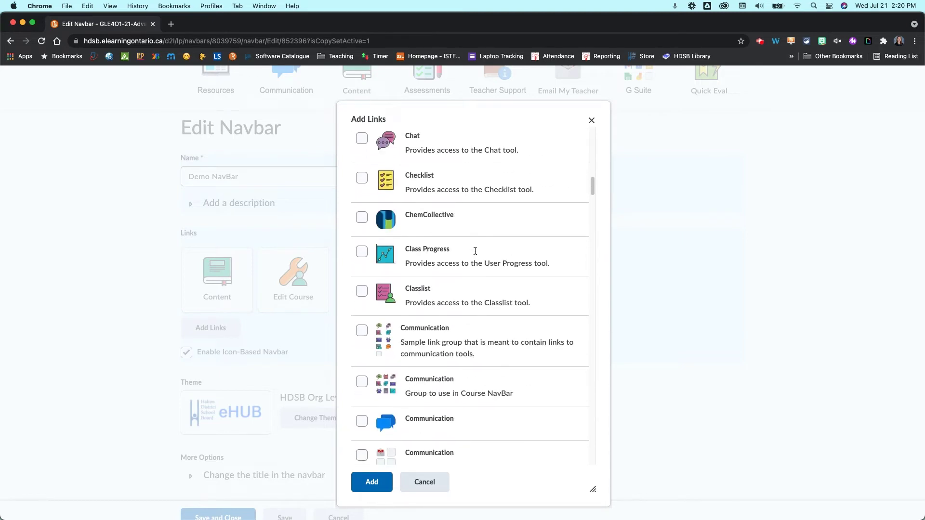
pyautogui.scroll(5, 475, 251)
pyautogui.scroll(-10, 475, 251)
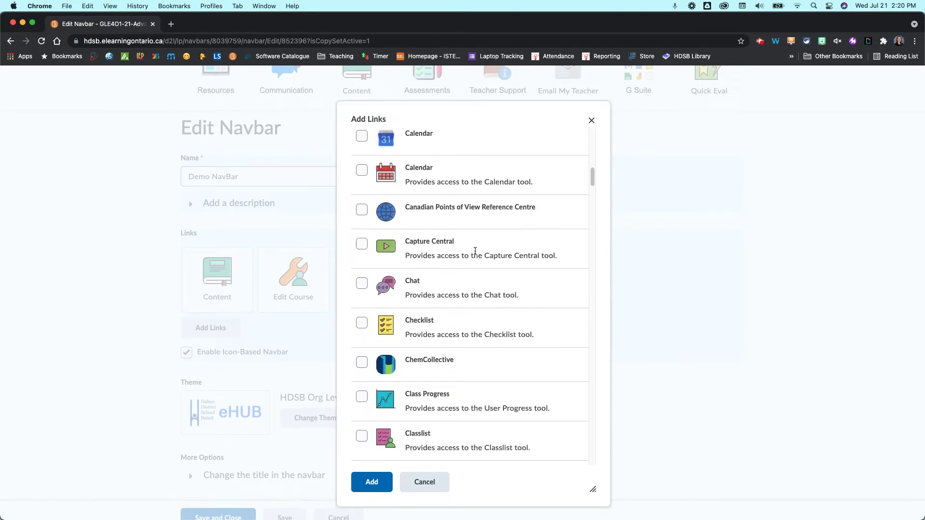
pyautogui.scroll(-8, 475, 250)
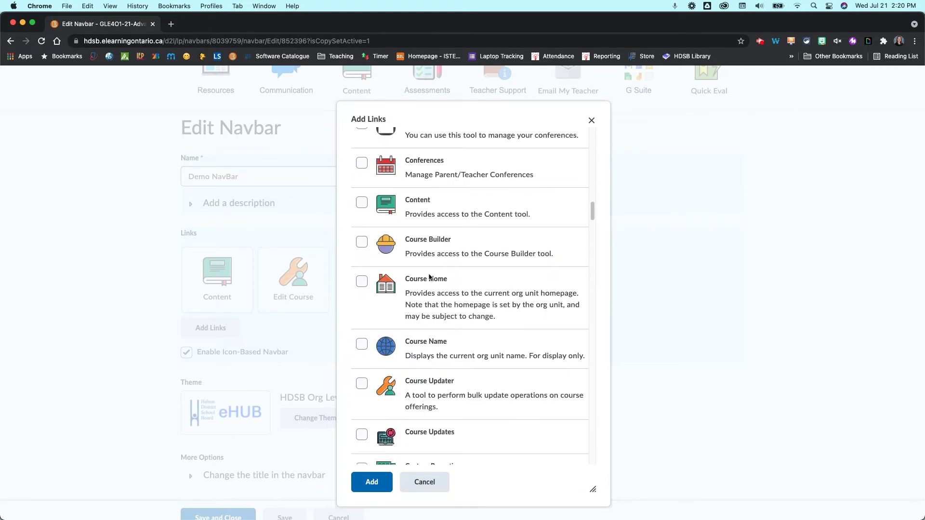
pyautogui.click(361, 282)
pyautogui.click(379, 476)
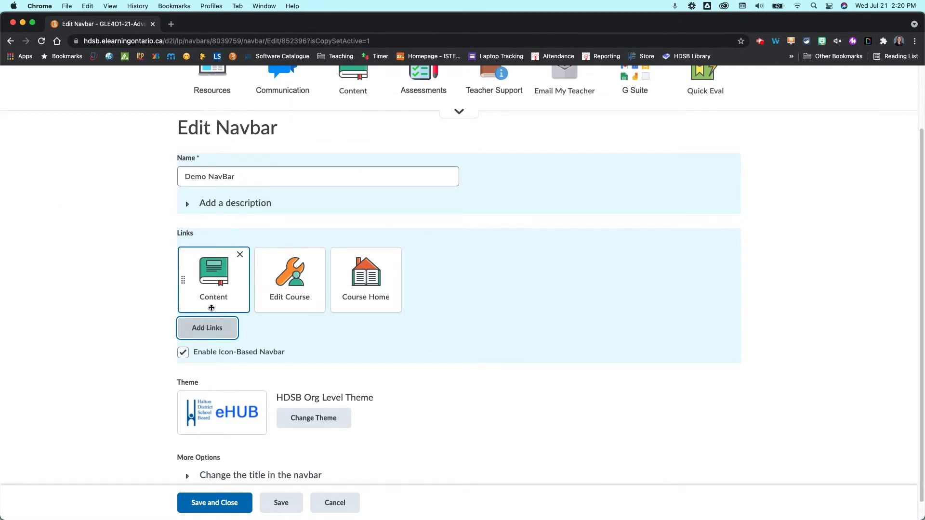
# Add the Grades link to the navbar from the links list.
pyautogui.click(218, 328)
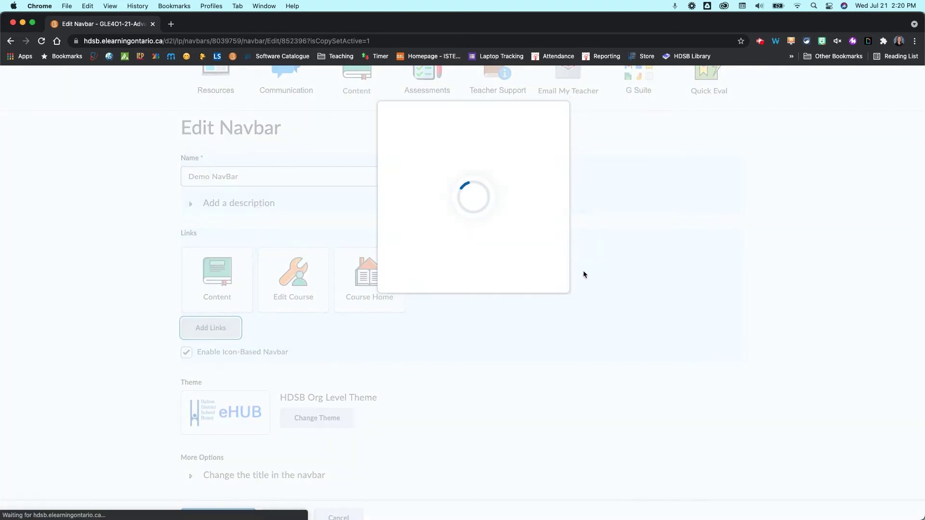
pyautogui.scroll(-2, 469, 309)
pyautogui.scroll(-15, 455, 347)
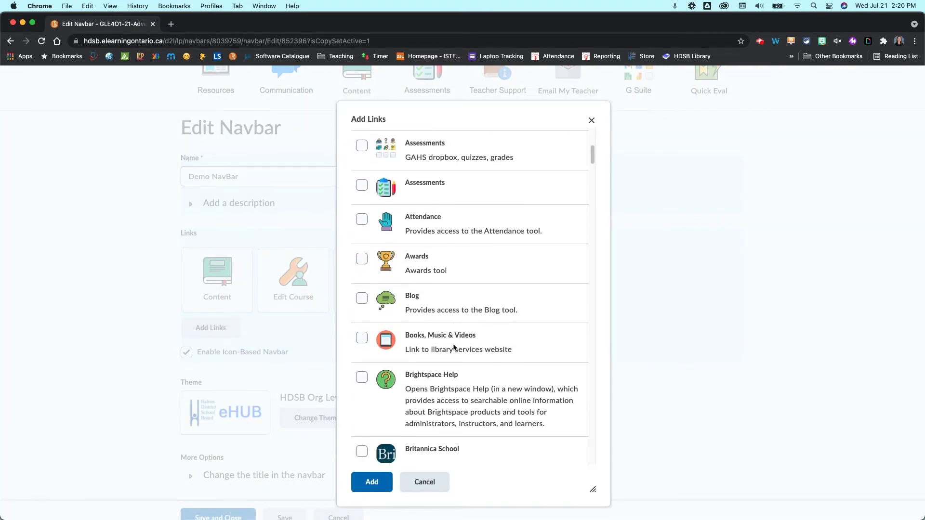
pyautogui.scroll(-10, 453, 343)
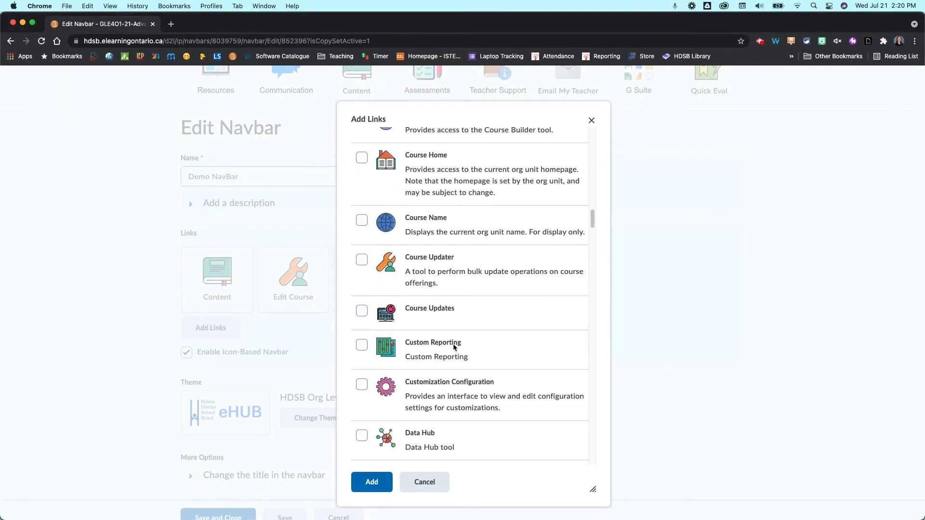
pyautogui.scroll(2, 453, 343)
pyautogui.scroll(-3, 453, 344)
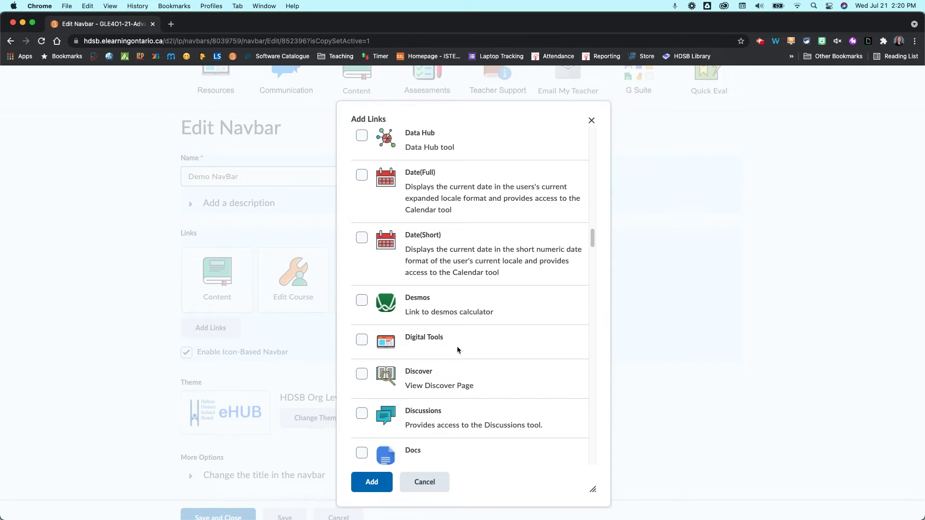
pyautogui.scroll(-20, 512, 334)
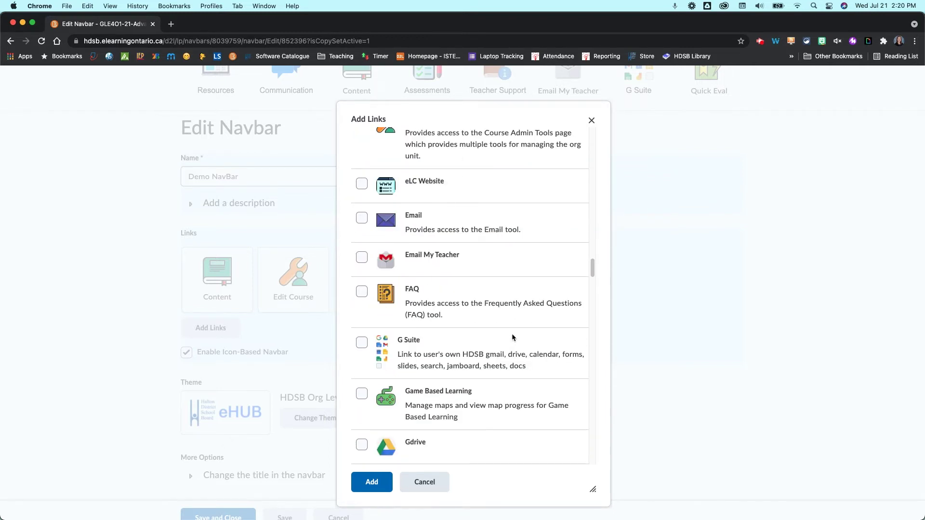
pyautogui.scroll(-5, 512, 334)
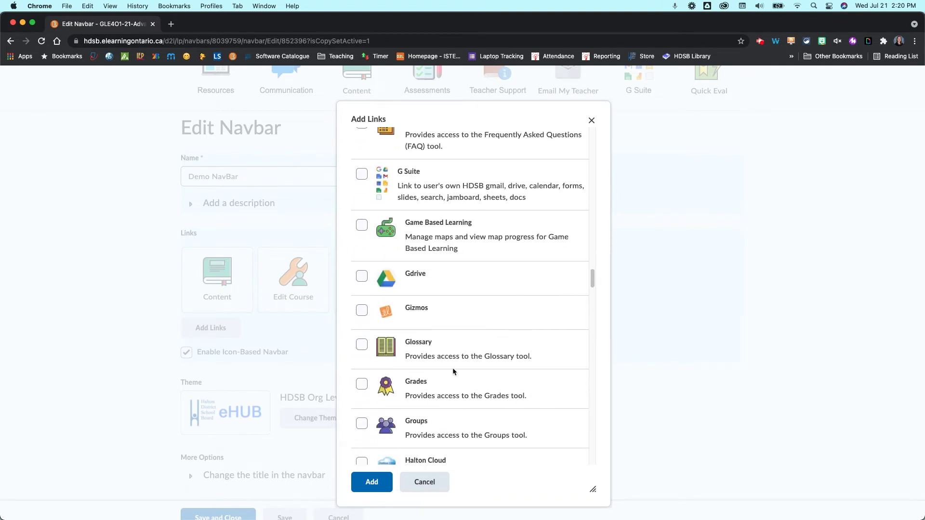
pyautogui.click(361, 384)
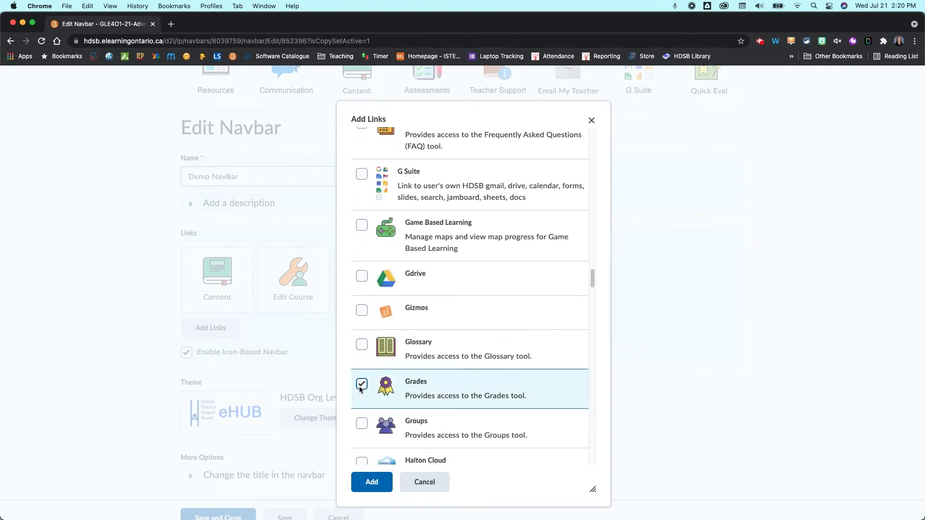
pyautogui.click(371, 481)
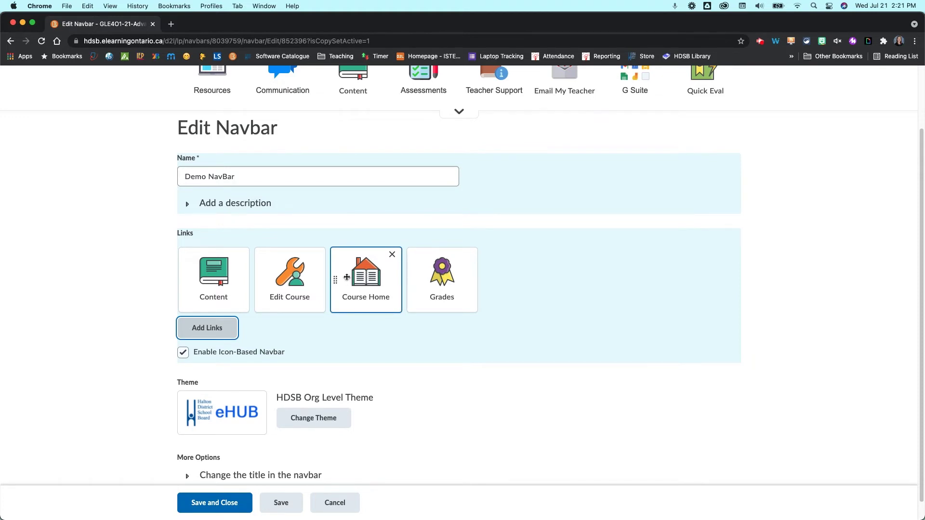
# Drag Course Home to first place and Grades before Edit Course.
pyautogui.click(343, 278)
pyautogui.moveTo(343, 278); pyautogui.dragTo(191, 287)
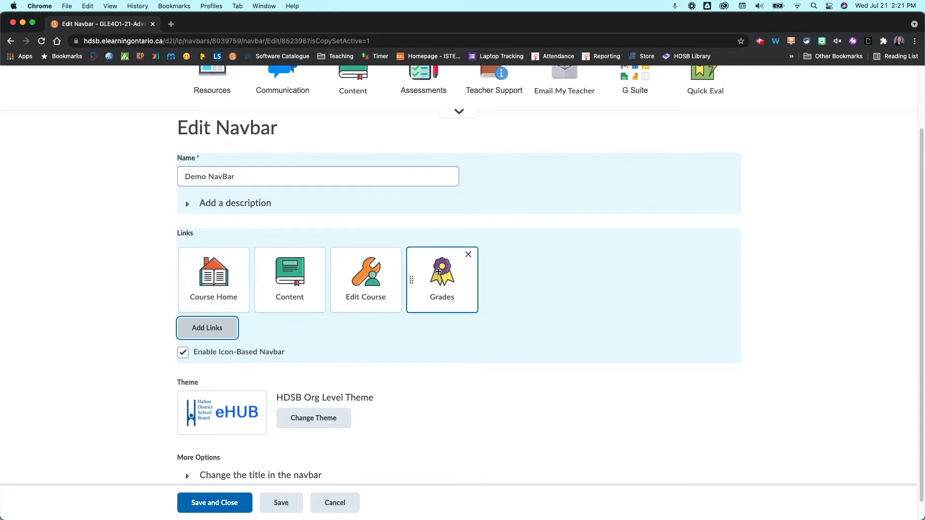
pyautogui.moveTo(413, 279); pyautogui.dragTo(337, 270)
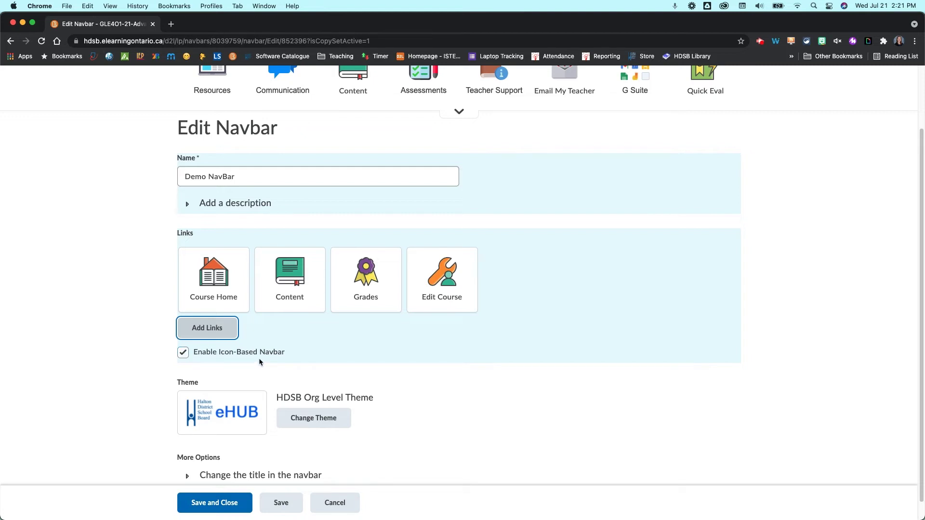
pyautogui.click(184, 354)
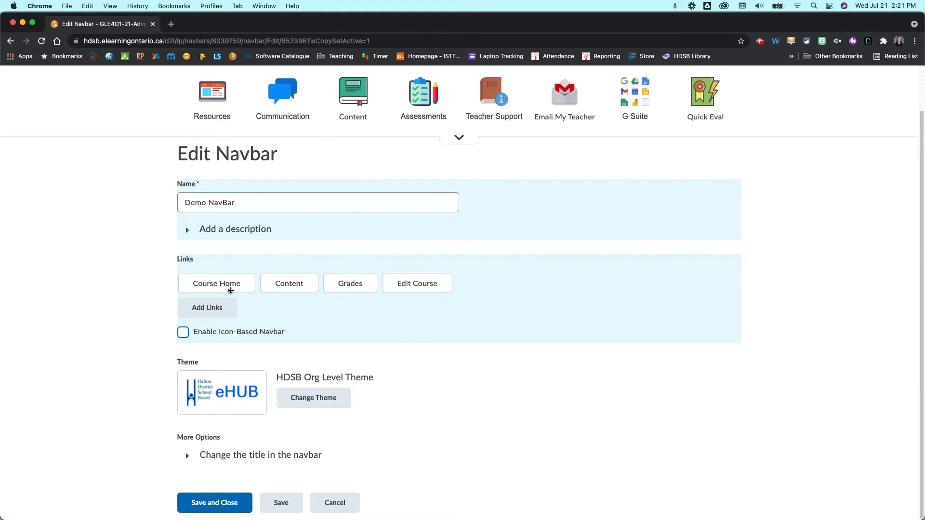
pyautogui.click(209, 287)
pyautogui.click(183, 334)
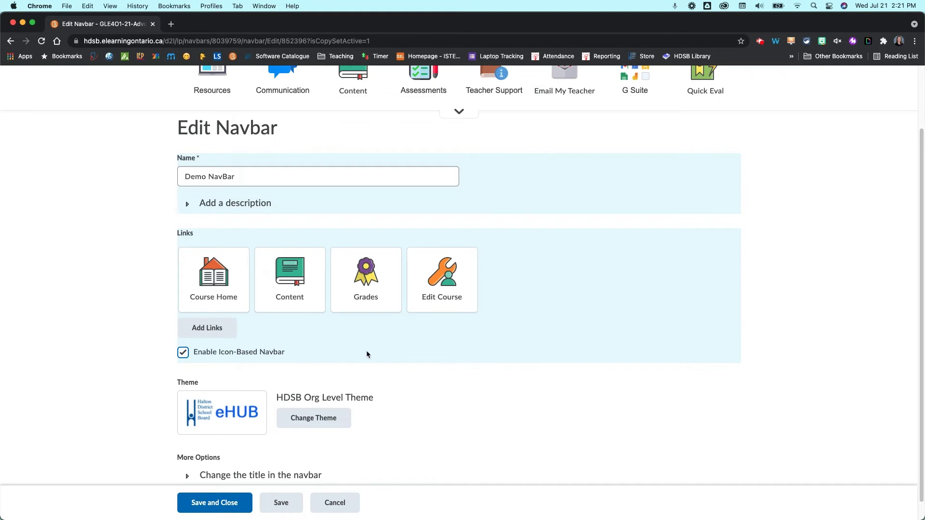
pyautogui.scroll(-1, 503, 407)
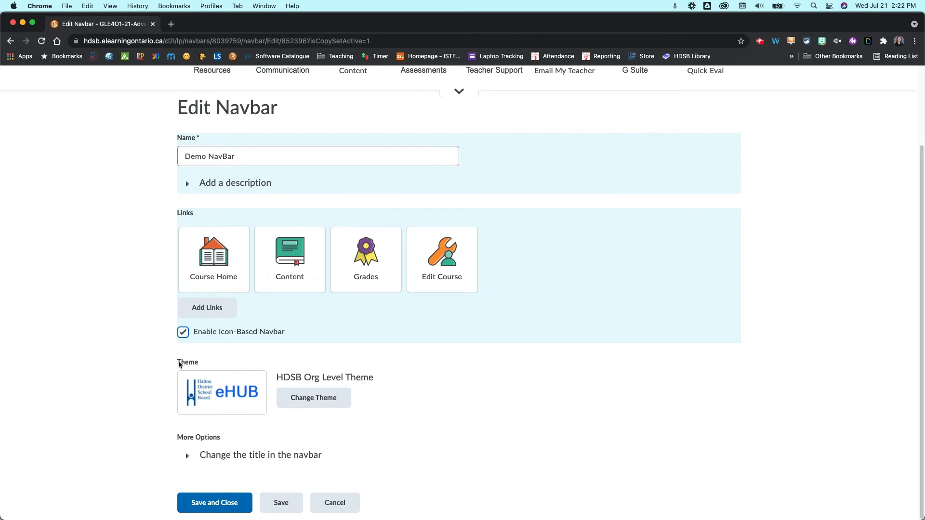
# Browse the navbar theme list, then close it keeping the HDSB Org Level Theme.
pyautogui.click(299, 401)
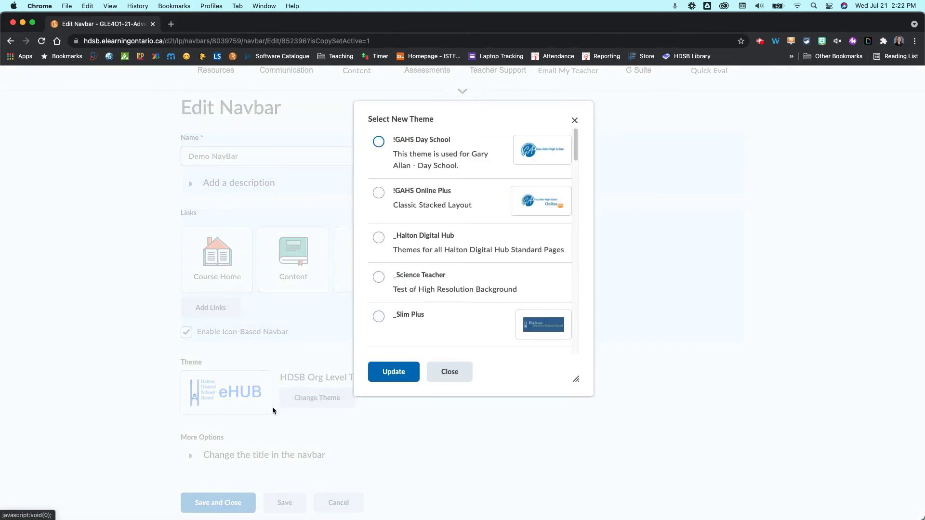
pyautogui.scroll(-6, 478, 188)
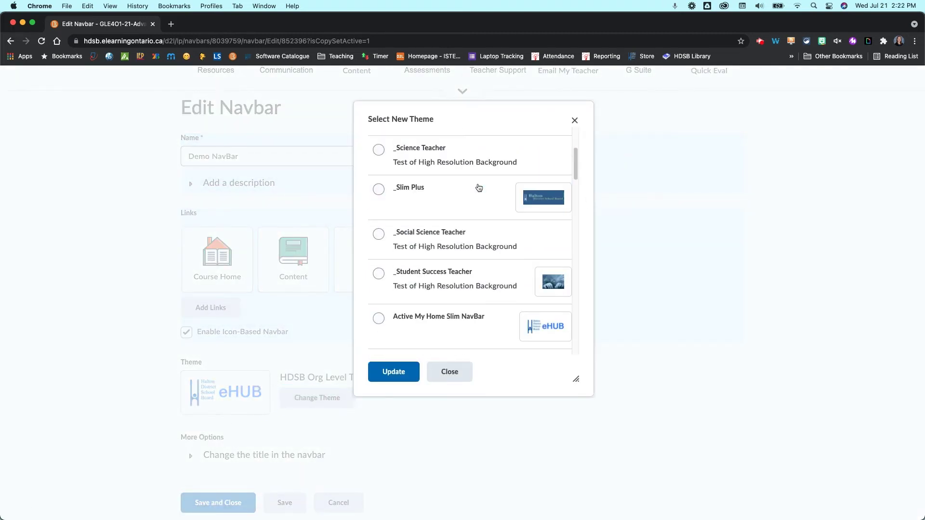
pyautogui.scroll(-5, 478, 187)
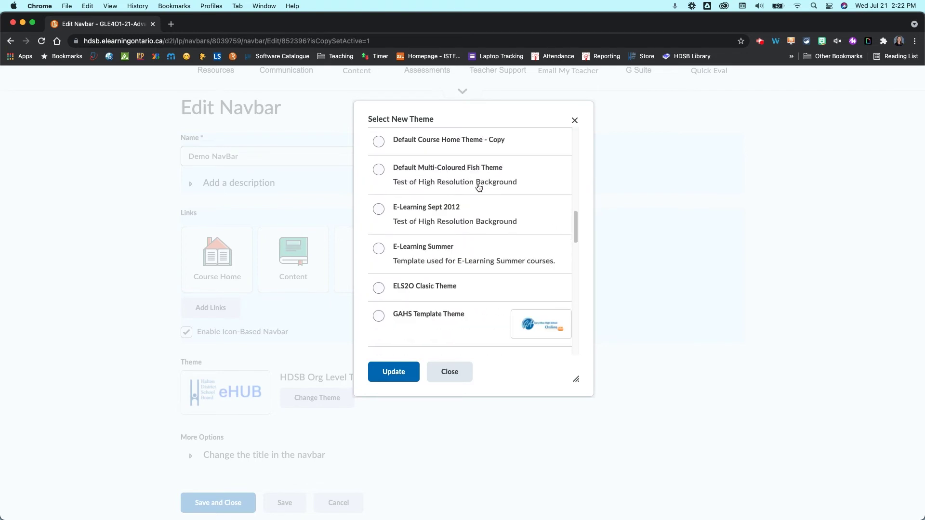
pyautogui.scroll(-10, 487, 205)
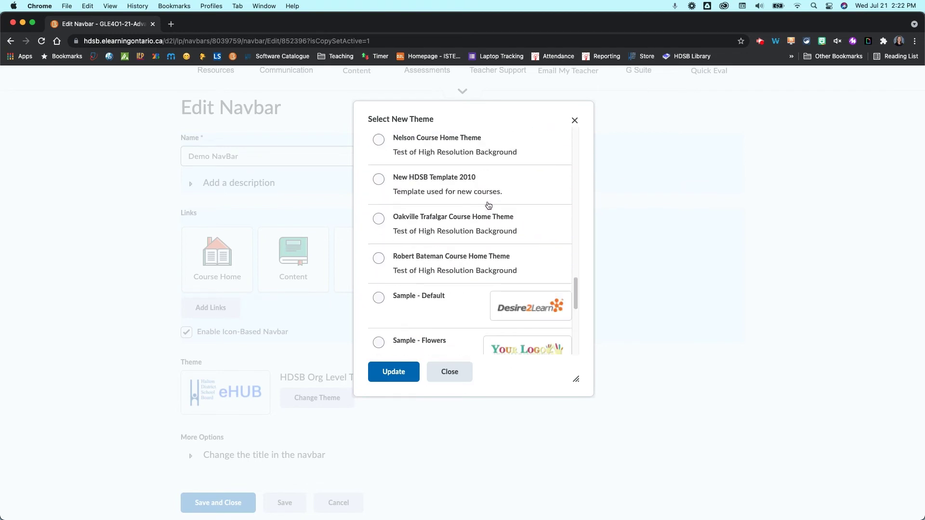
pyautogui.scroll(-4, 493, 229)
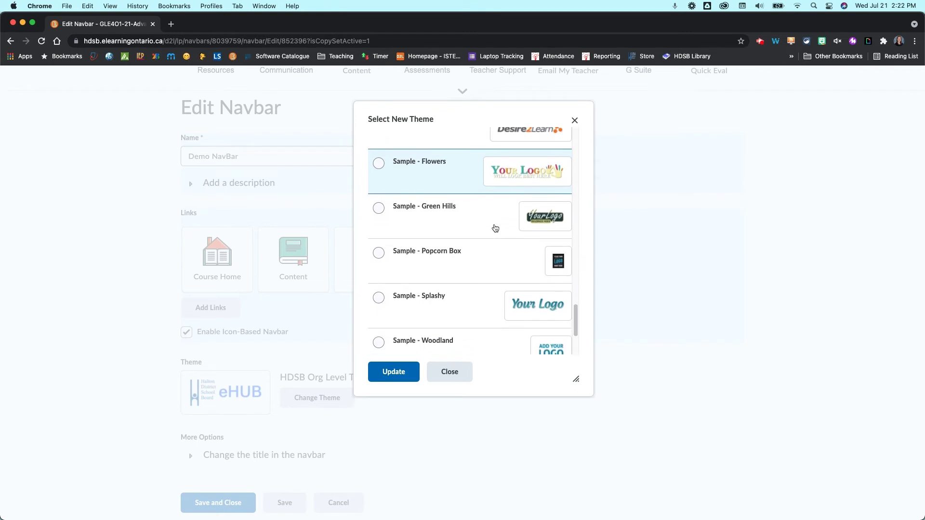
pyautogui.click(440, 372)
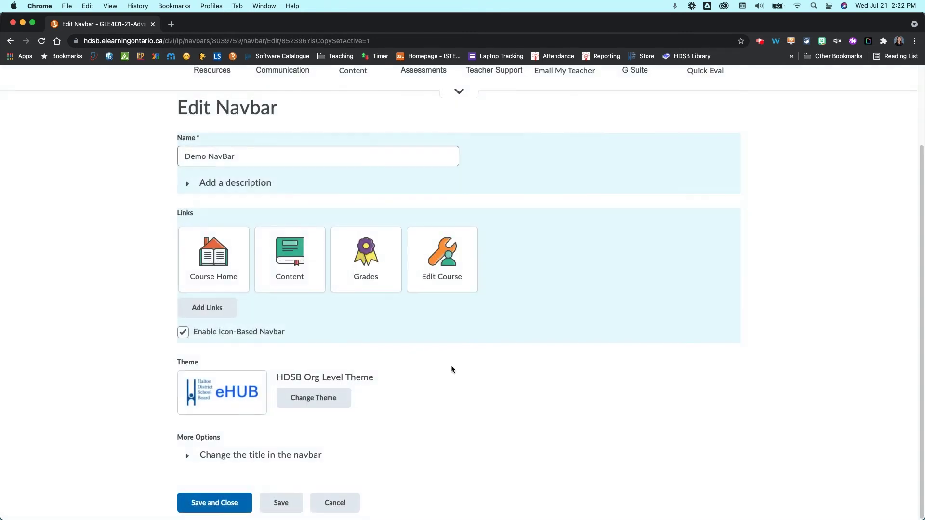
# Set a custom navbar title 'Demo Course', then save and close the navbar.
pyautogui.click(197, 462)
pyautogui.scroll(-3, 256, 426)
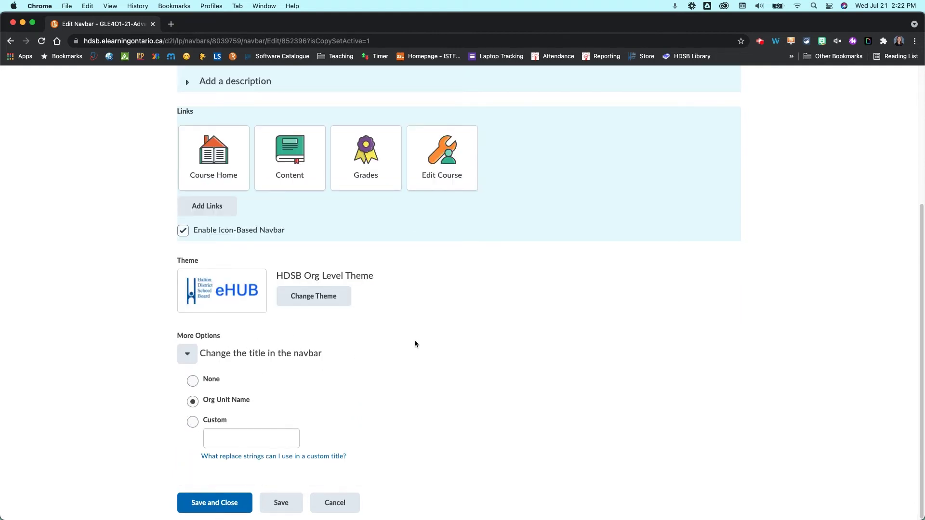
pyautogui.scroll(5, 415, 340)
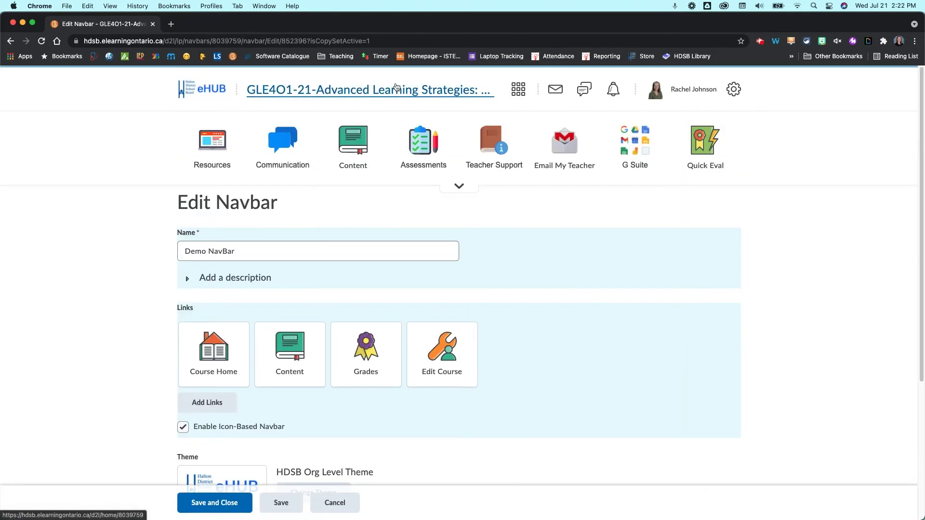
pyautogui.scroll(-5, 461, 225)
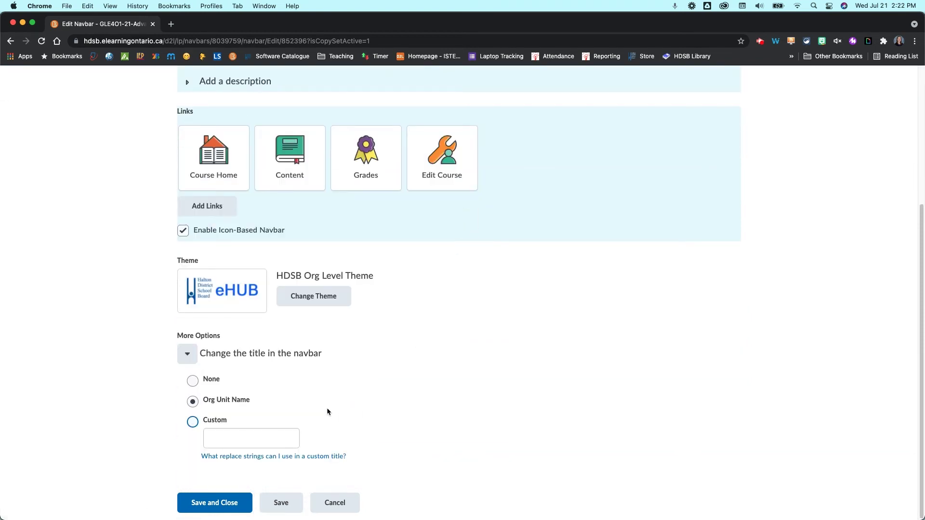
pyautogui.click(192, 422)
pyautogui.click(232, 439)
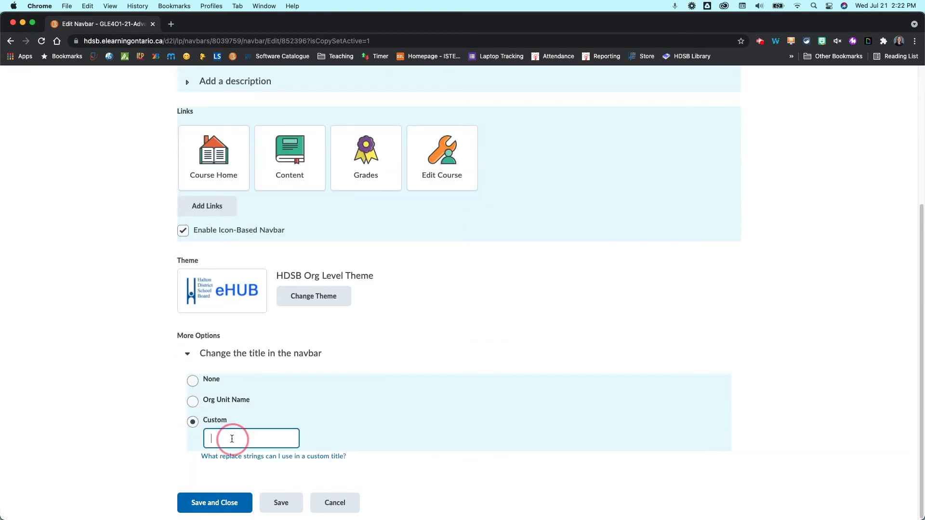
pyautogui.write('Demo Course')
pyautogui.click(197, 505)
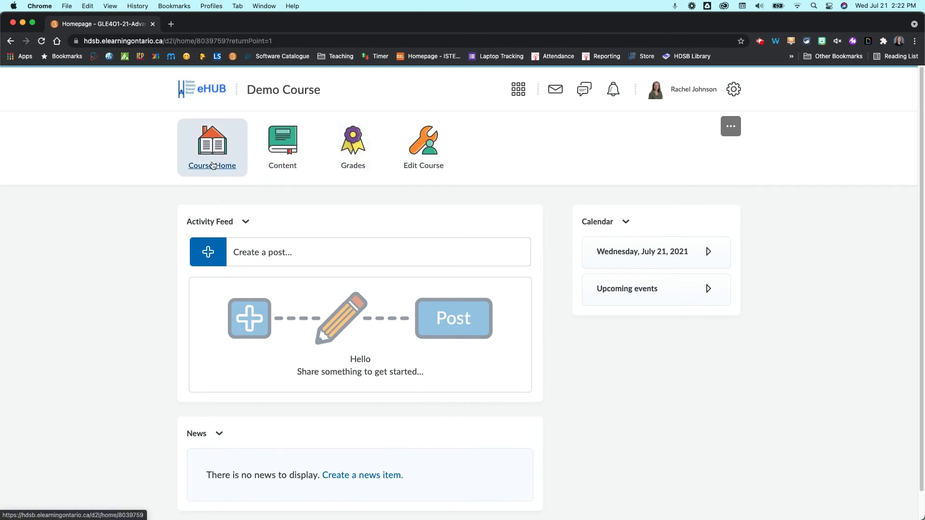
# Test the navbar's Content, Grades and Edit Course links, ending on Course Administration.
pyautogui.click(281, 167)
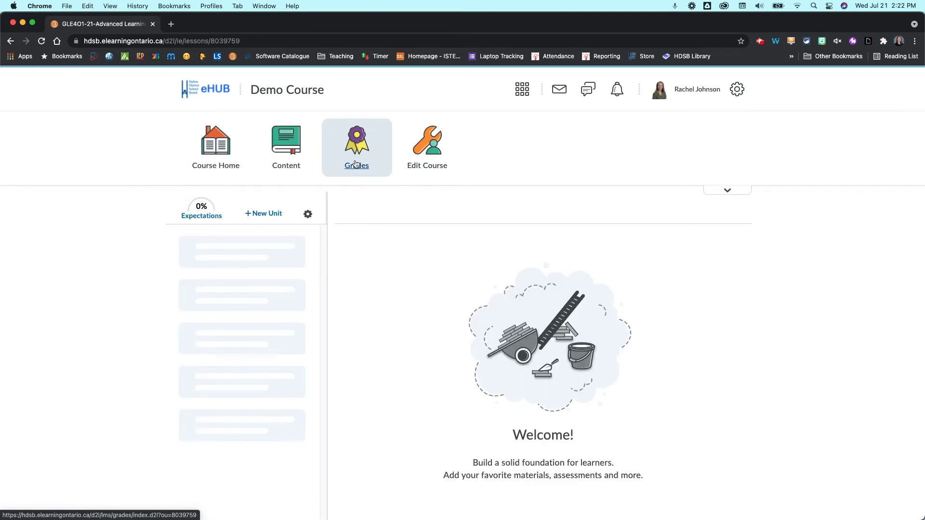
pyautogui.click(355, 164)
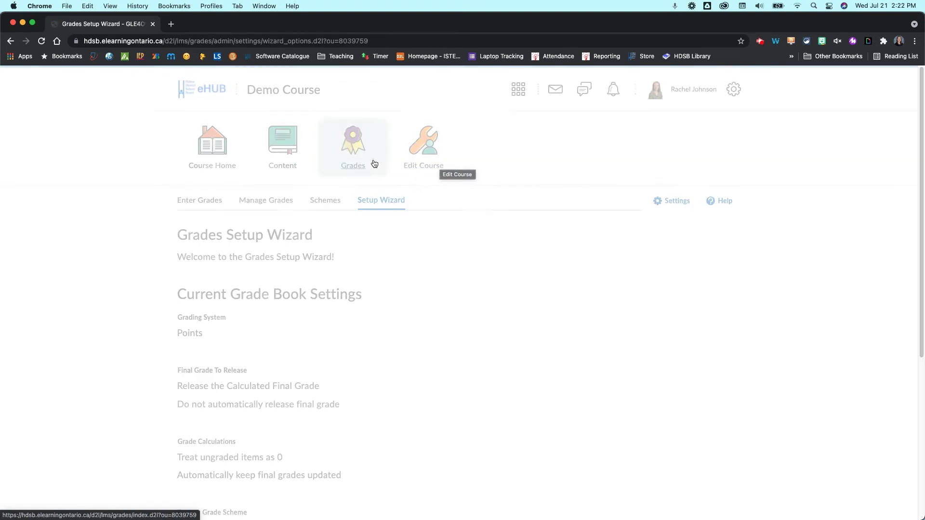
pyautogui.click(431, 155)
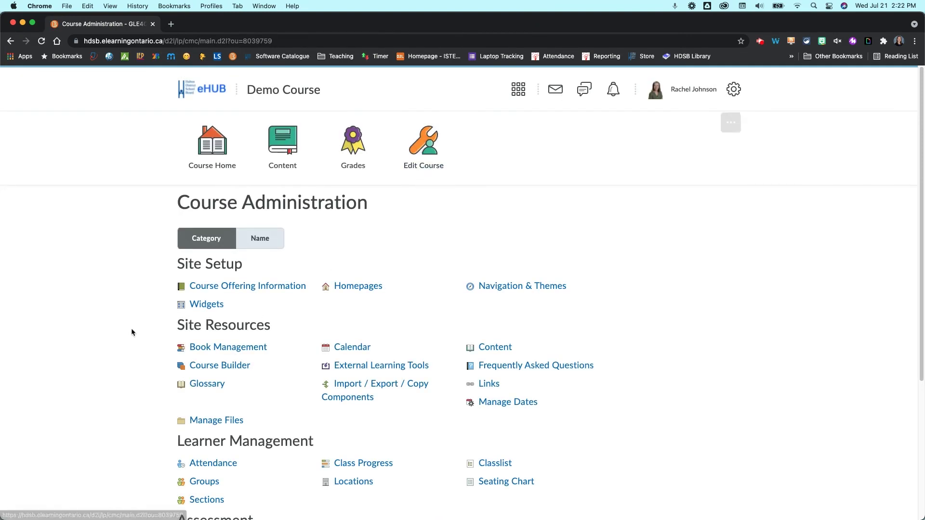
pyautogui.scroll(-4, 480, 455)
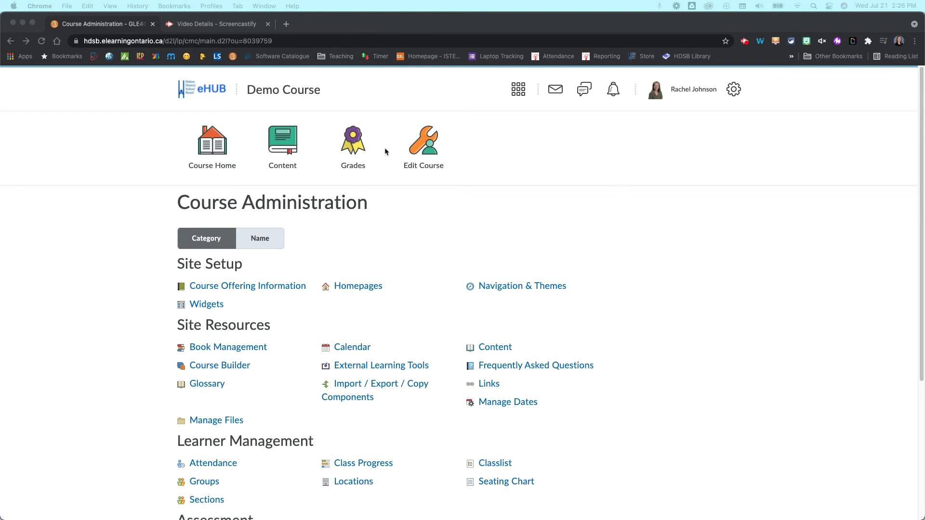
pyautogui.moveTo(495, 133)
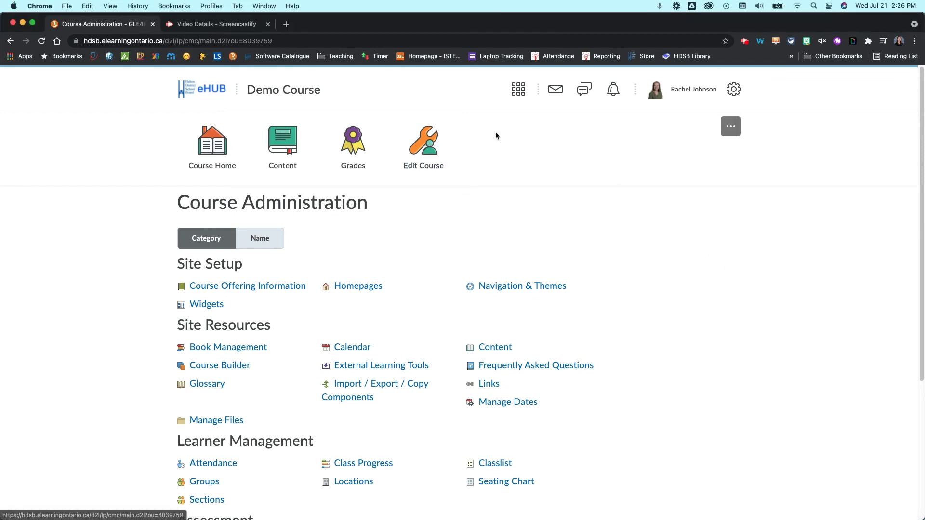
pyautogui.click(728, 126)
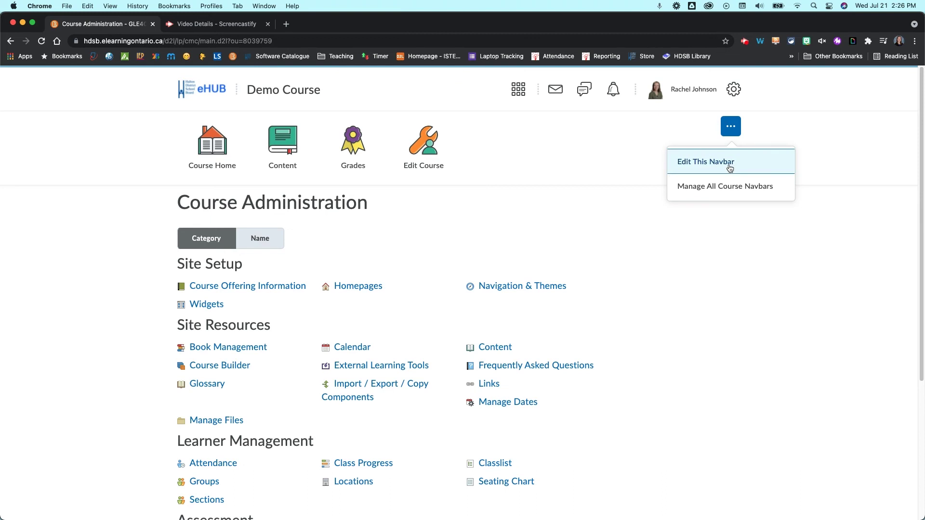
pyautogui.click(577, 251)
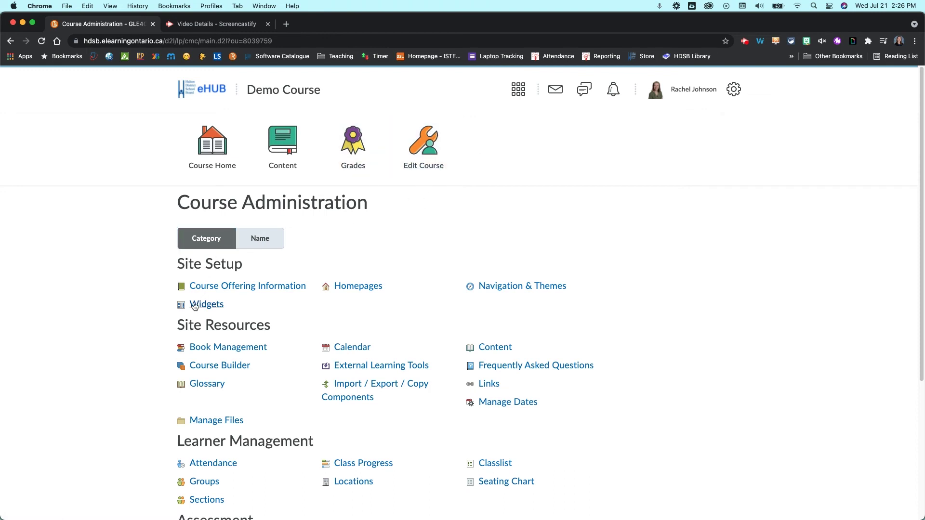
# Check under Navigation & Themes that the Active Navbar dropdown shows Demo NavBar, leaving it unchanged.
pyautogui.click(509, 287)
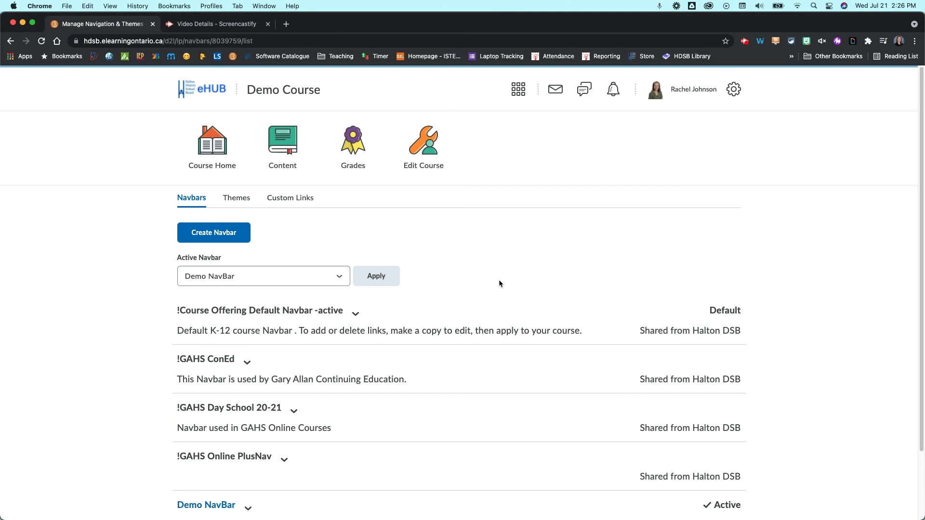
pyautogui.scroll(-3, 561, 455)
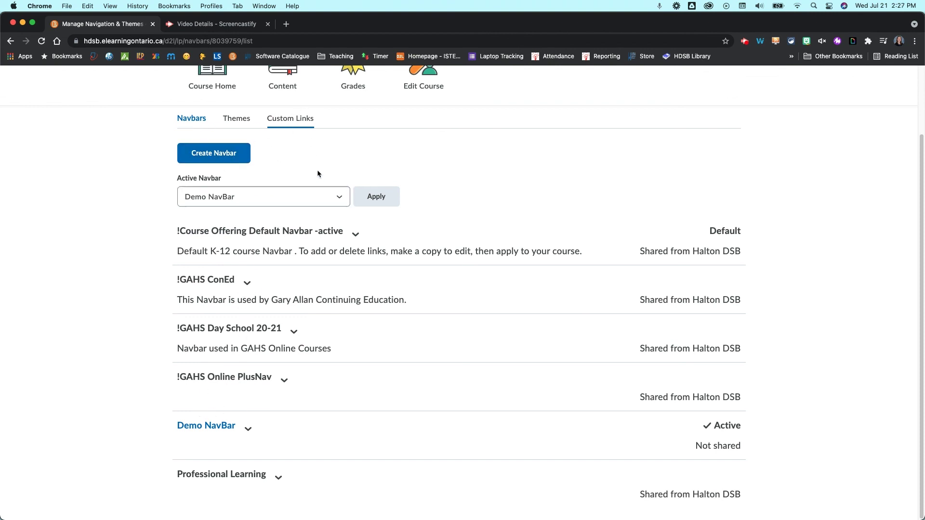
pyautogui.click(316, 196)
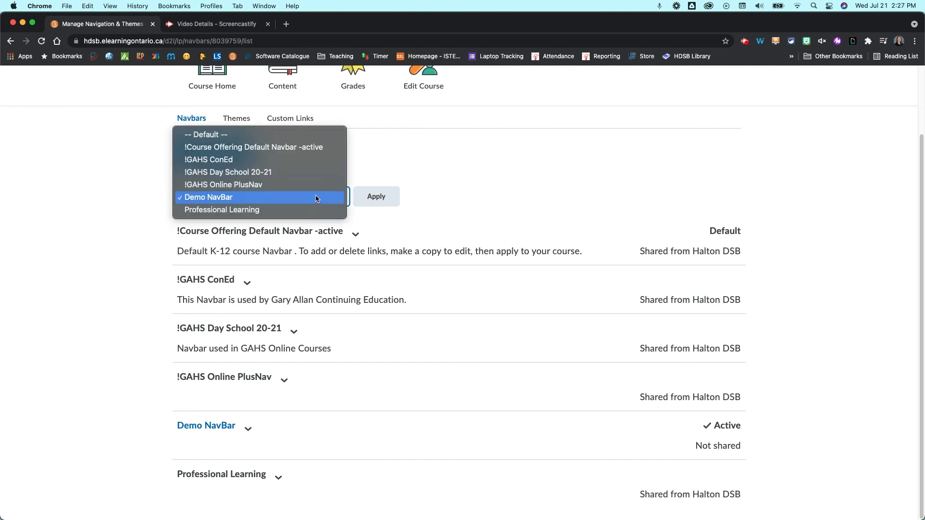
pyautogui.press('Escape')
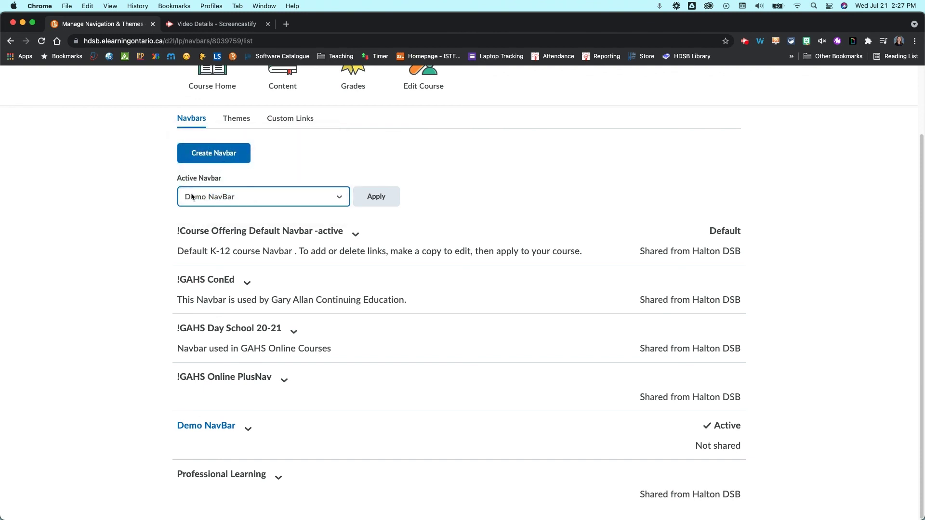
pyautogui.click(221, 197)
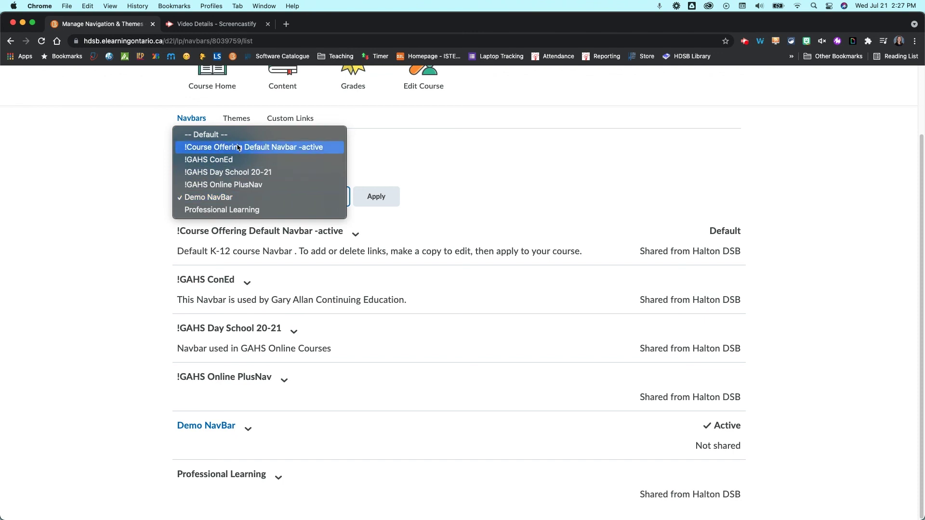
pyautogui.click(498, 191)
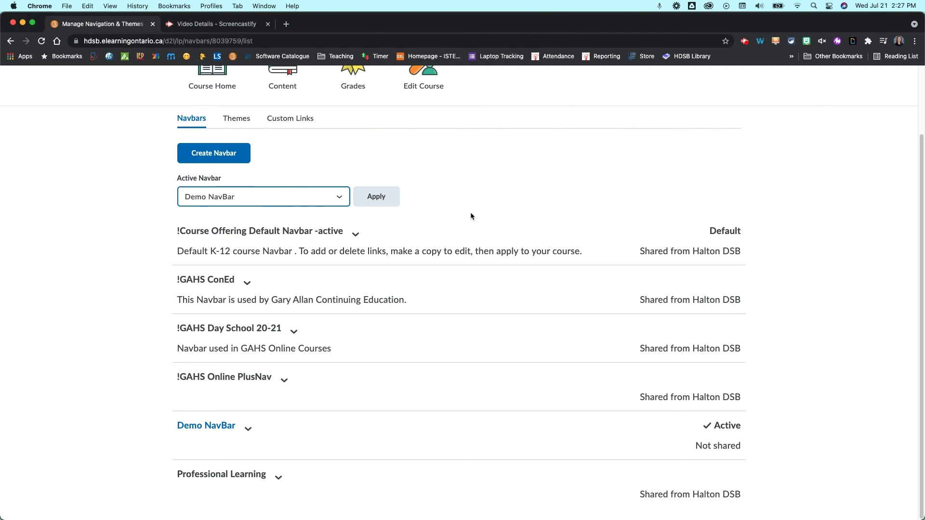
# Return to Course Administration through the navbar's Edit Course link.
pyautogui.scroll(2, 470, 212)
pyautogui.click(423, 118)
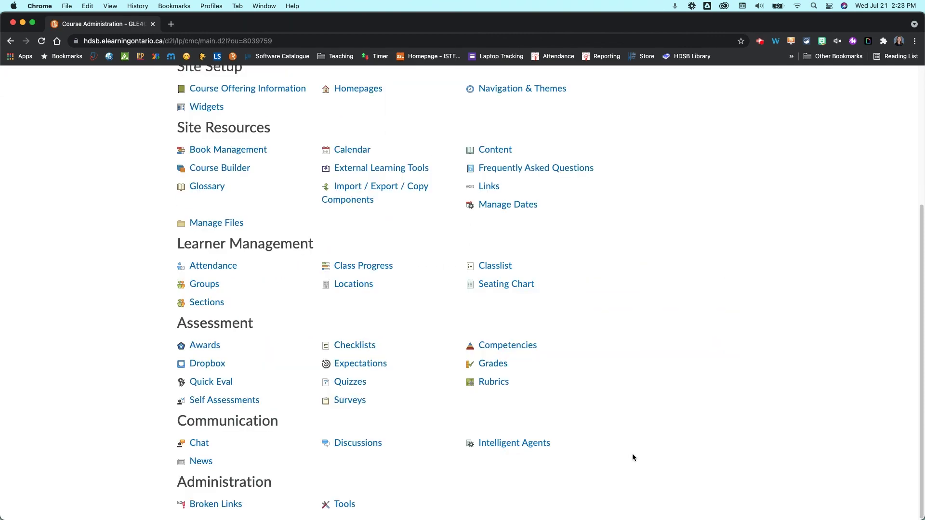
pyautogui.scroll(5, 632, 453)
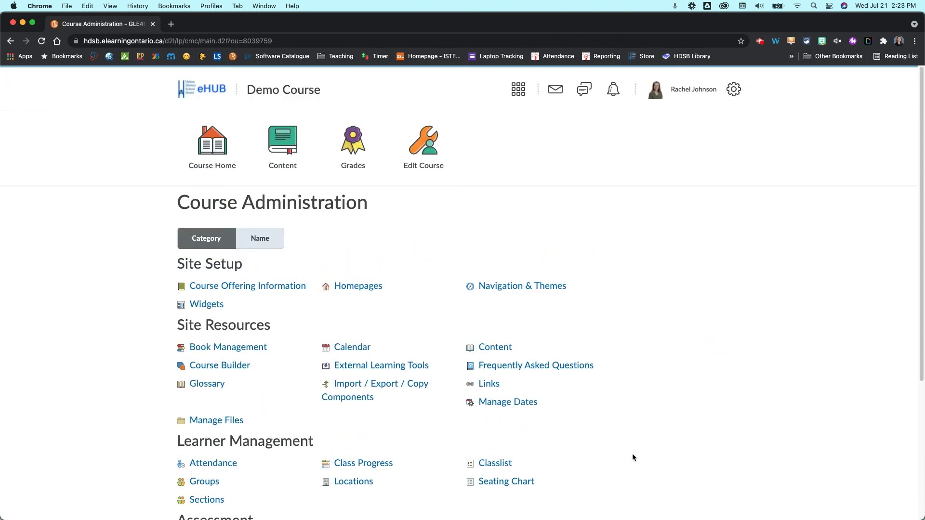